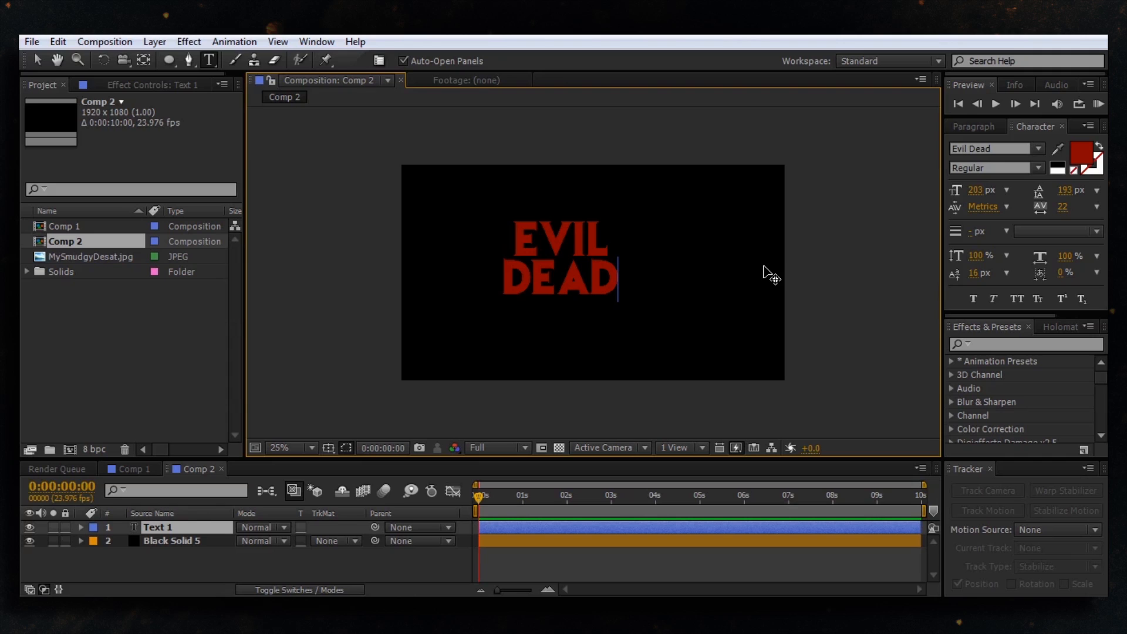
Step: Show the title/action safe guides over the composition and centre the EVIL DEAD text on them
click(346, 448)
click(376, 467)
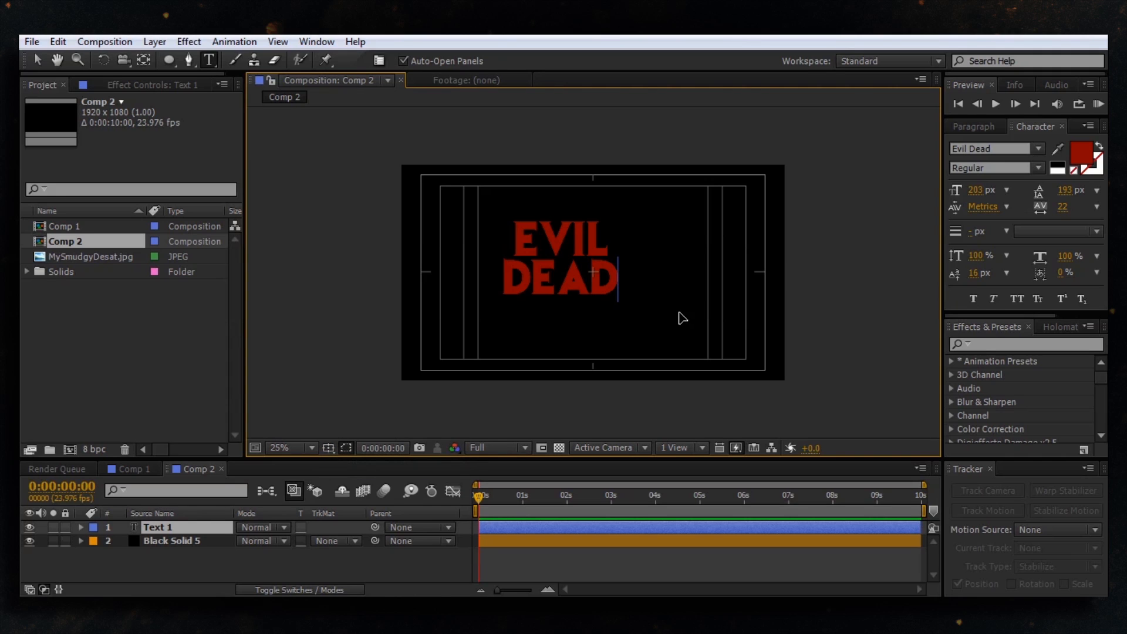
drag(679, 312, 713, 325)
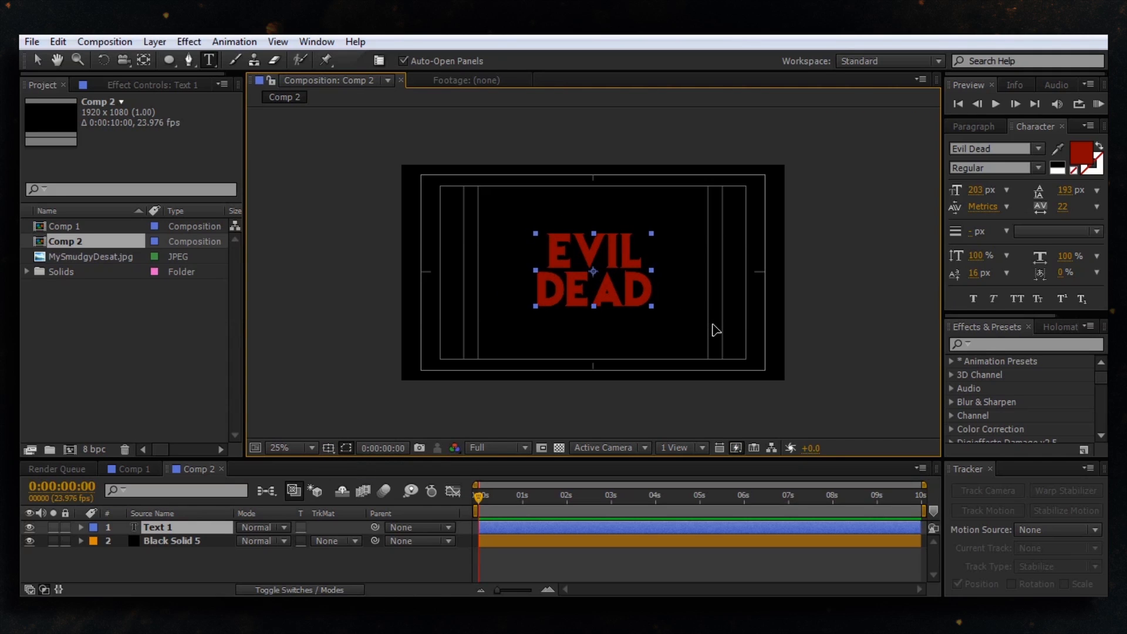
click(328, 574)
scroll(594, 255, up, 2)
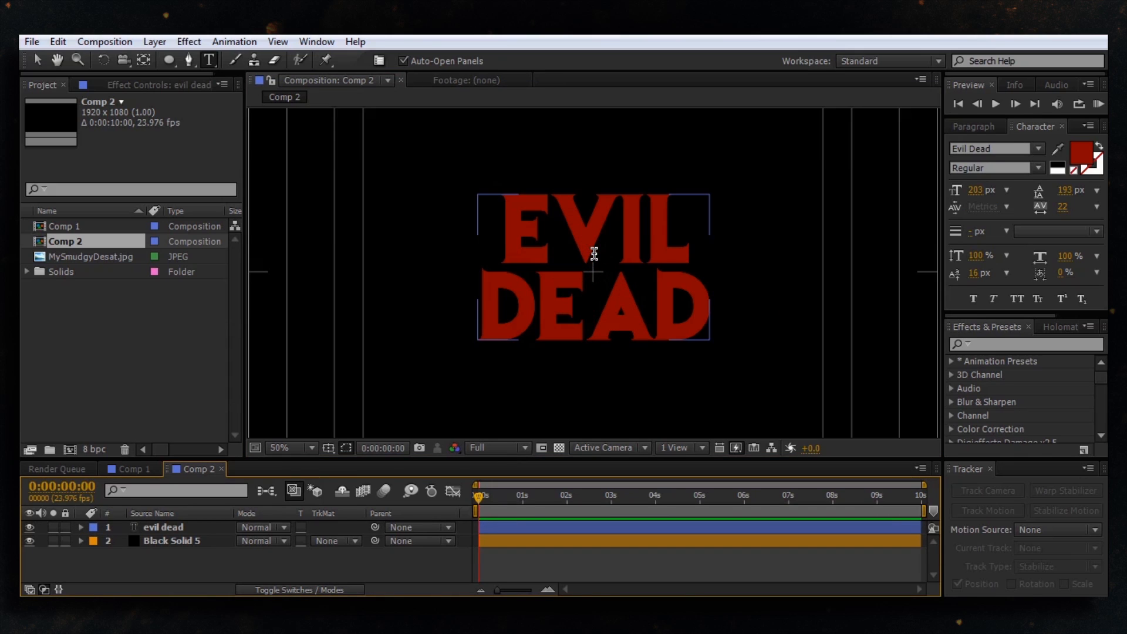
Step: Add a black 1920 × 1080 px solid above the evil dead text layer
click(216, 527)
key(ctrl+y)
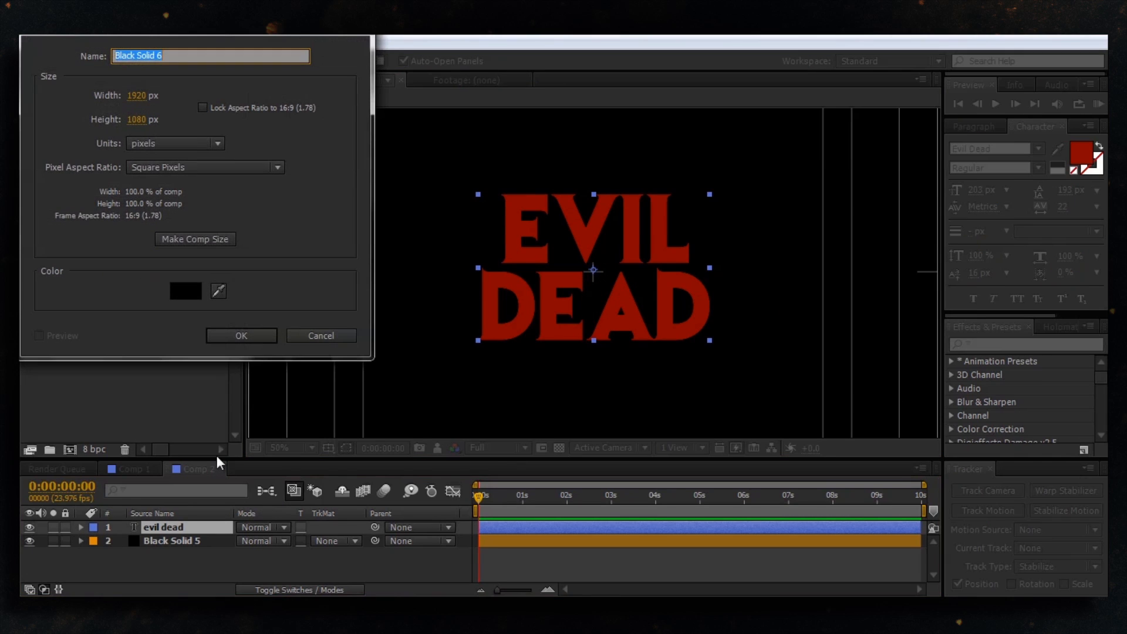
key(Return)
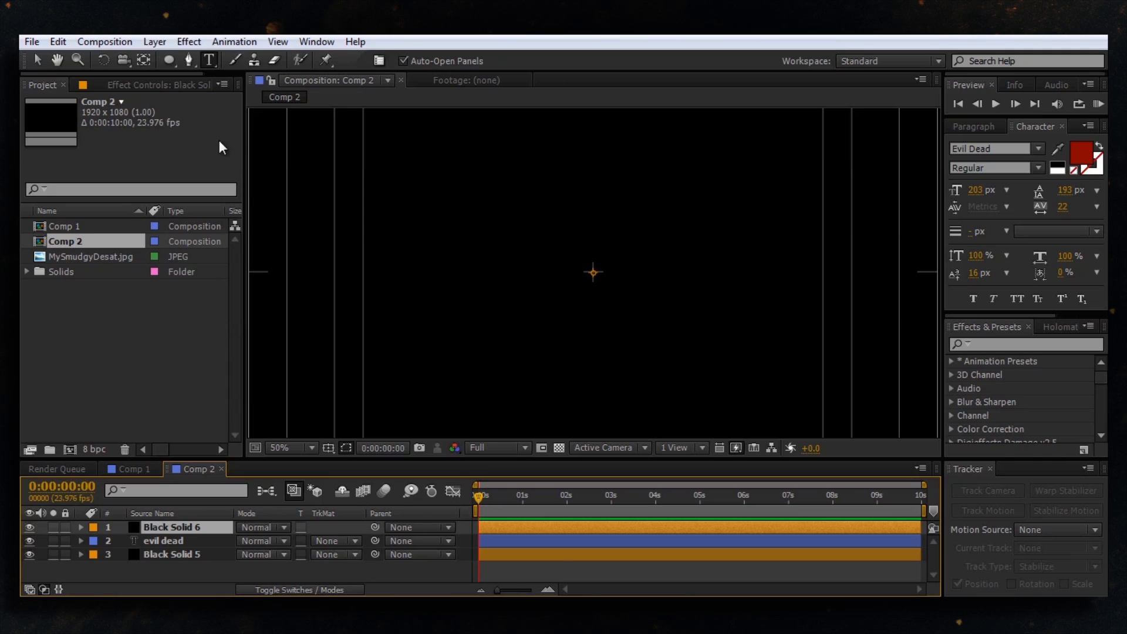
Step: Lower the new solid's opacity to 28% and draw an elliptical mask on it that encloses the EVIL DEAD text
click(172, 58)
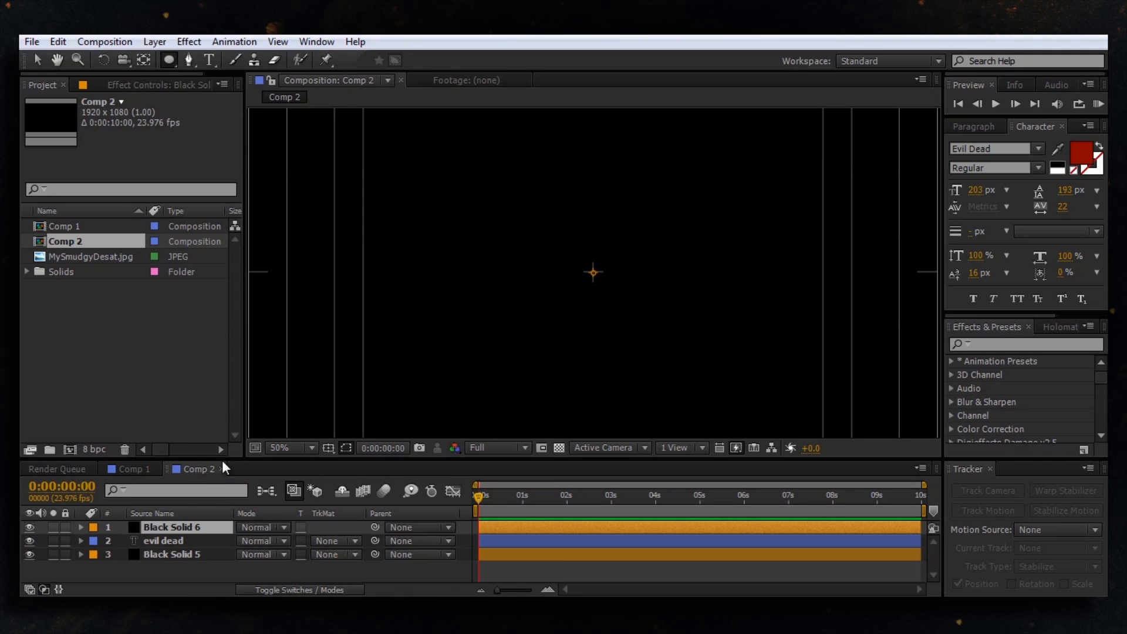
key(t)
drag(245, 540, 195, 548)
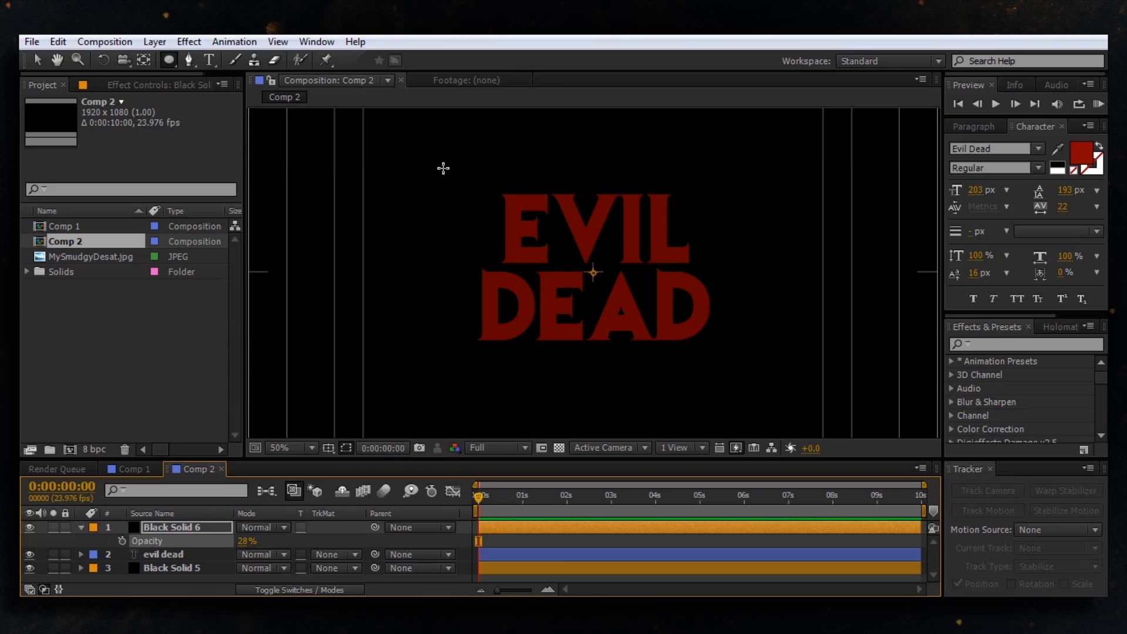
mouse_move(443, 169)
mouse_down()
mouse_move(737, 350)
mouse_move(735, 375)
mouse_up()
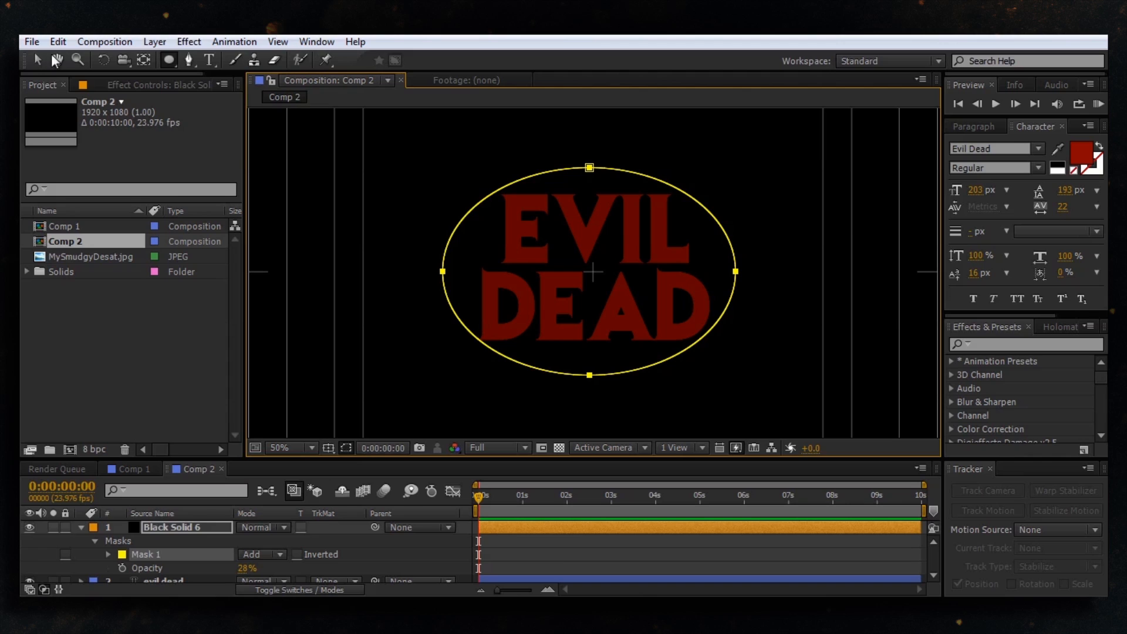
Step: Adjust the elliptical mask's points slightly outward so the ellipse surrounds the EVIL DEAD text more evenly
key(v)
click(428, 272)
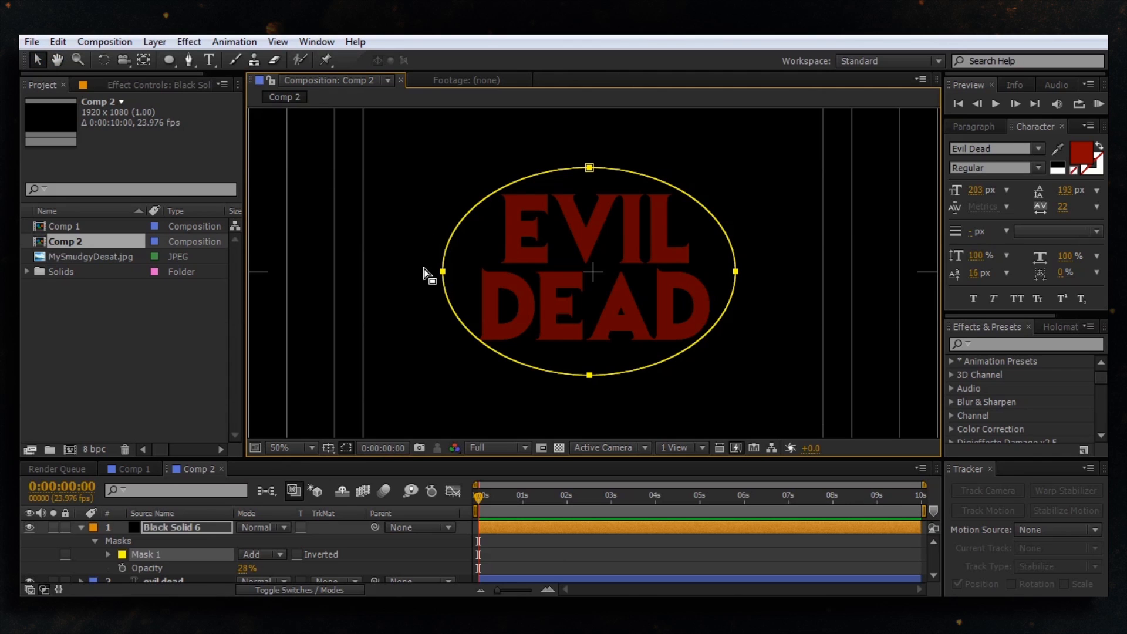
key(ctrl+z)
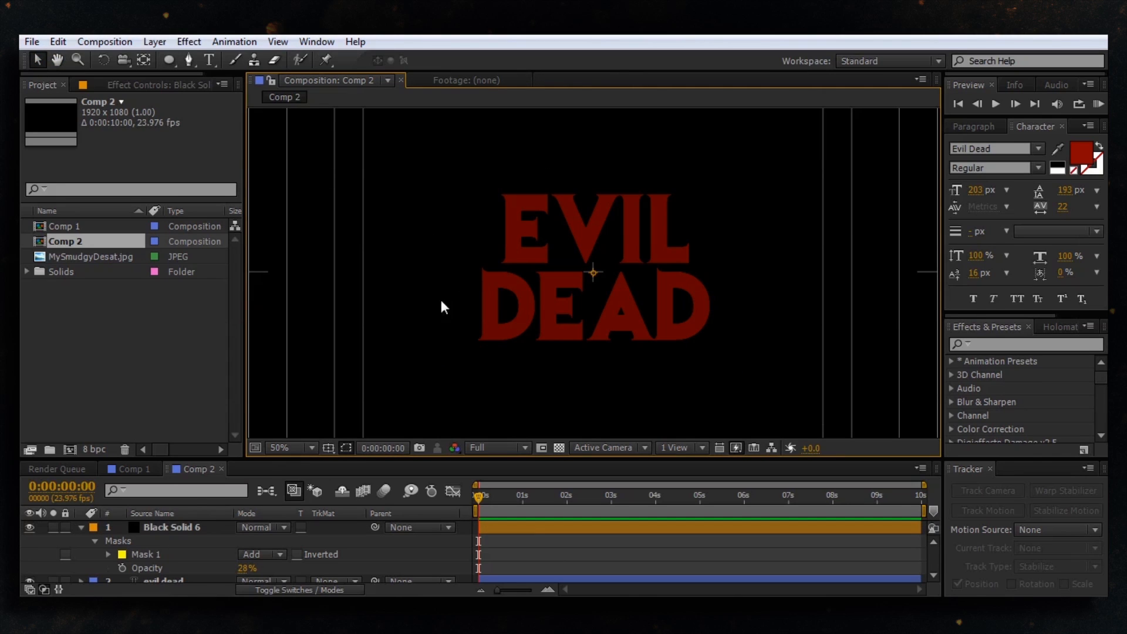
click(137, 556)
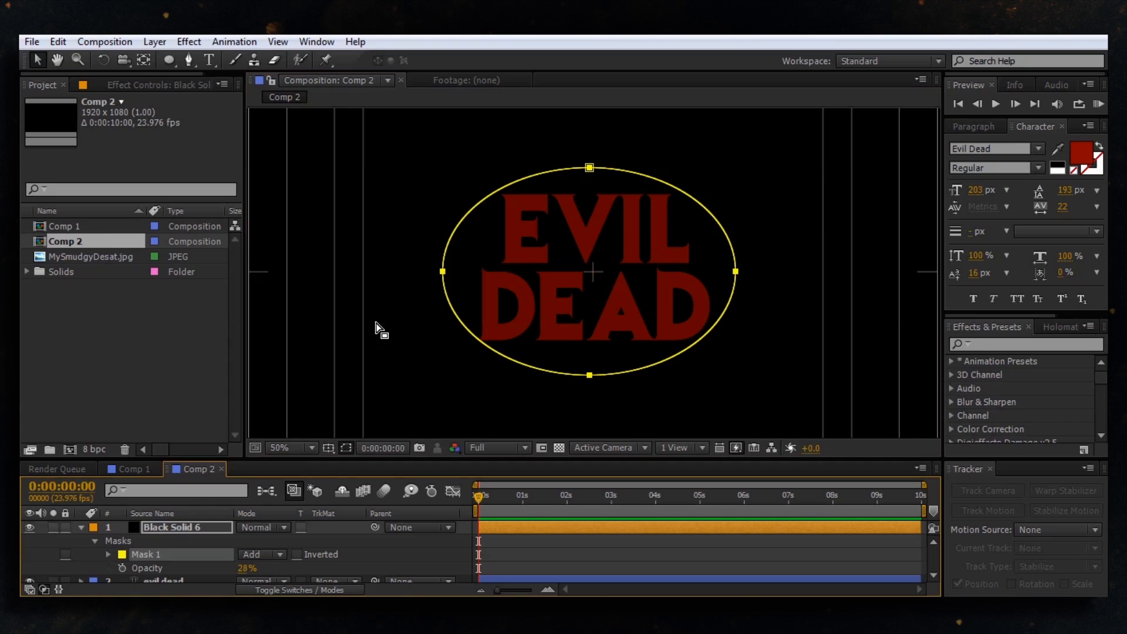
click(441, 273)
drag(449, 284, 431, 283)
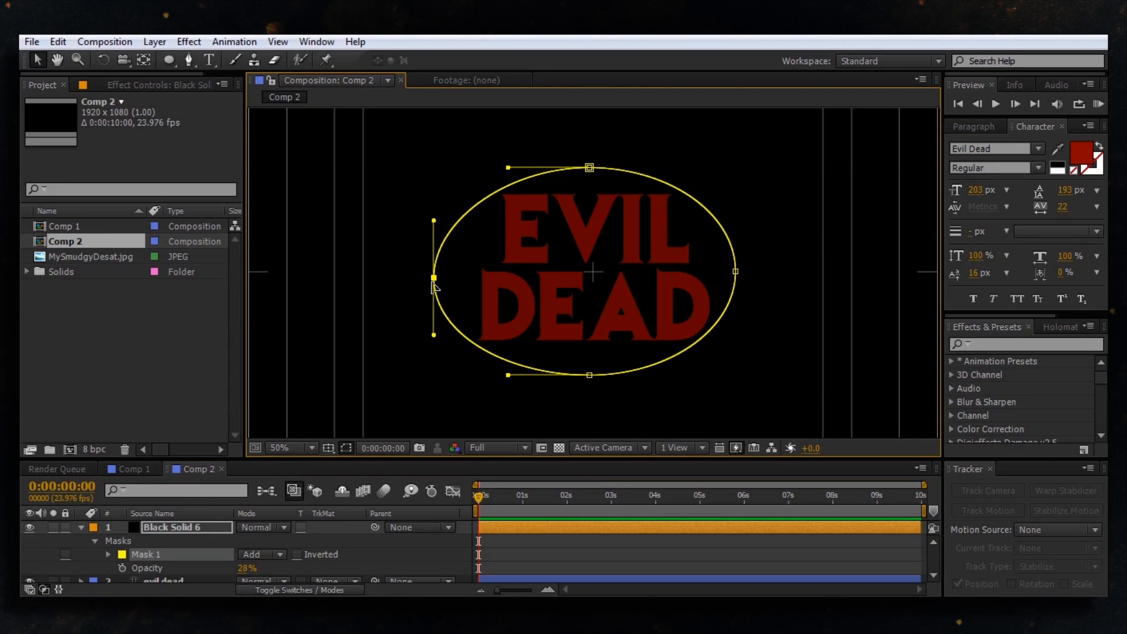
drag(587, 376, 578, 377)
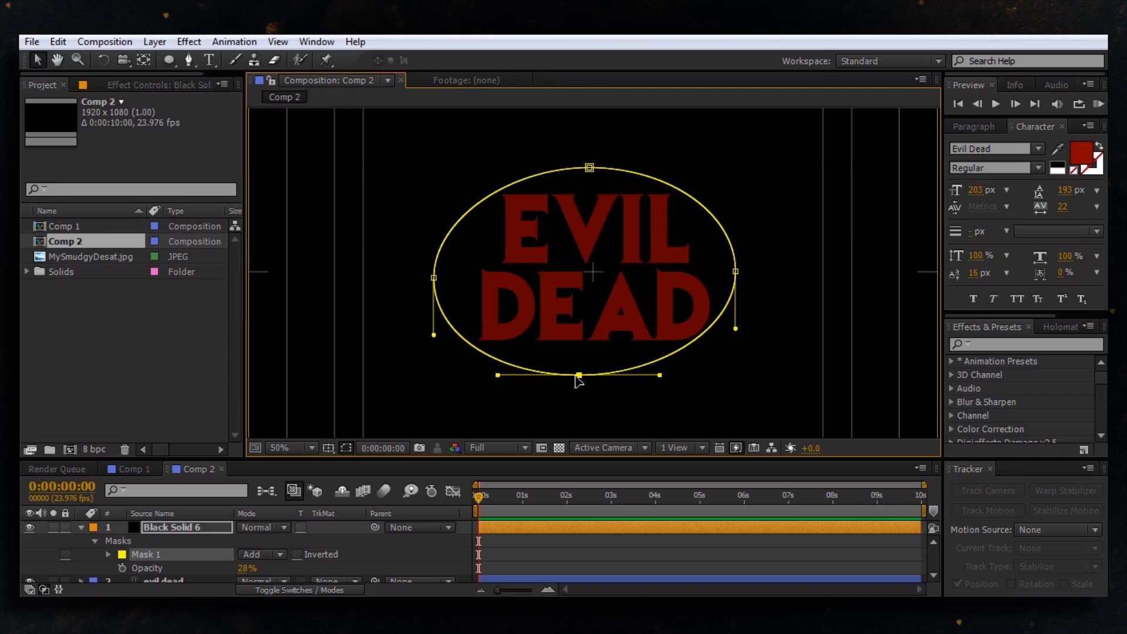
drag(738, 273, 742, 273)
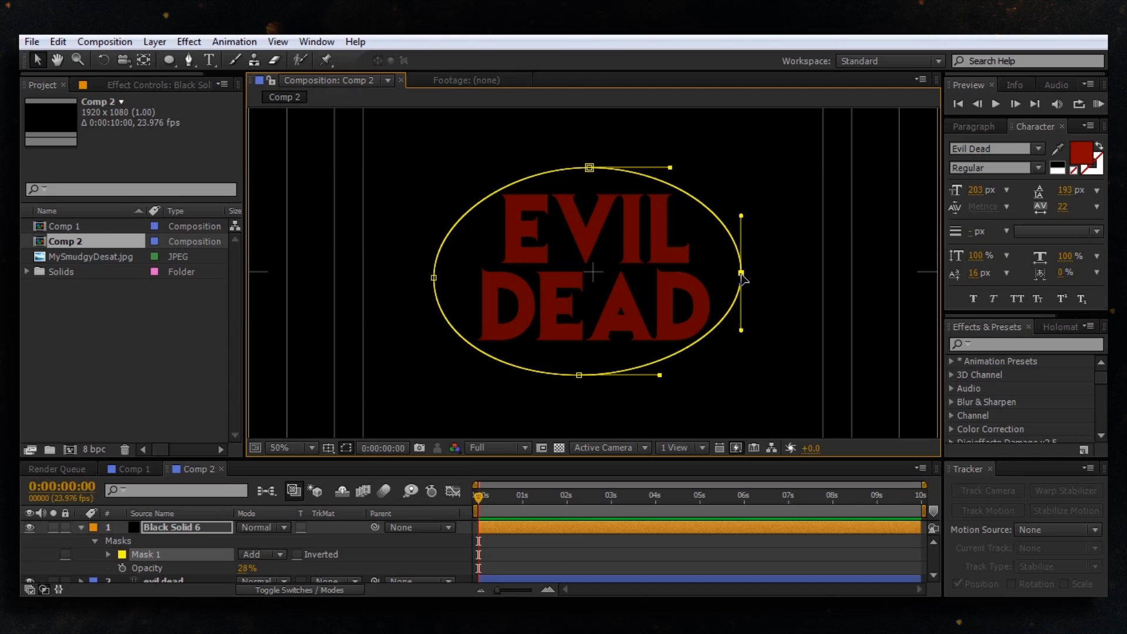
drag(590, 168, 588, 167)
drag(741, 273, 744, 273)
click(353, 549)
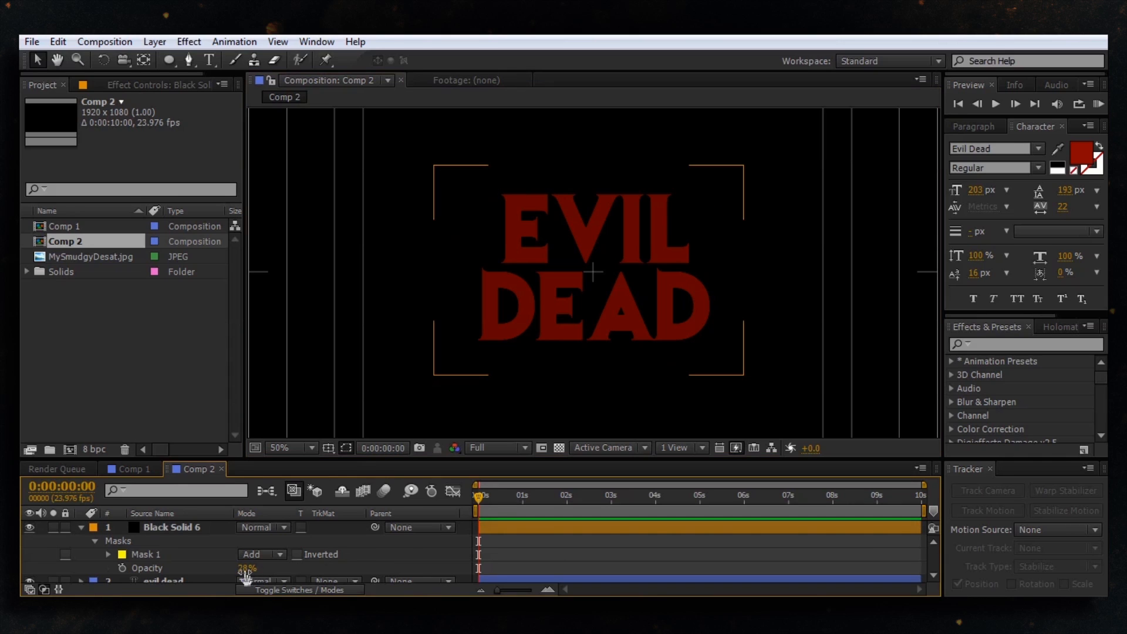
Step: Set Black Solid 6's opacity to 100% and switch Mask 1's mode to Subtract
drag(244, 569, 431, 550)
click(335, 542)
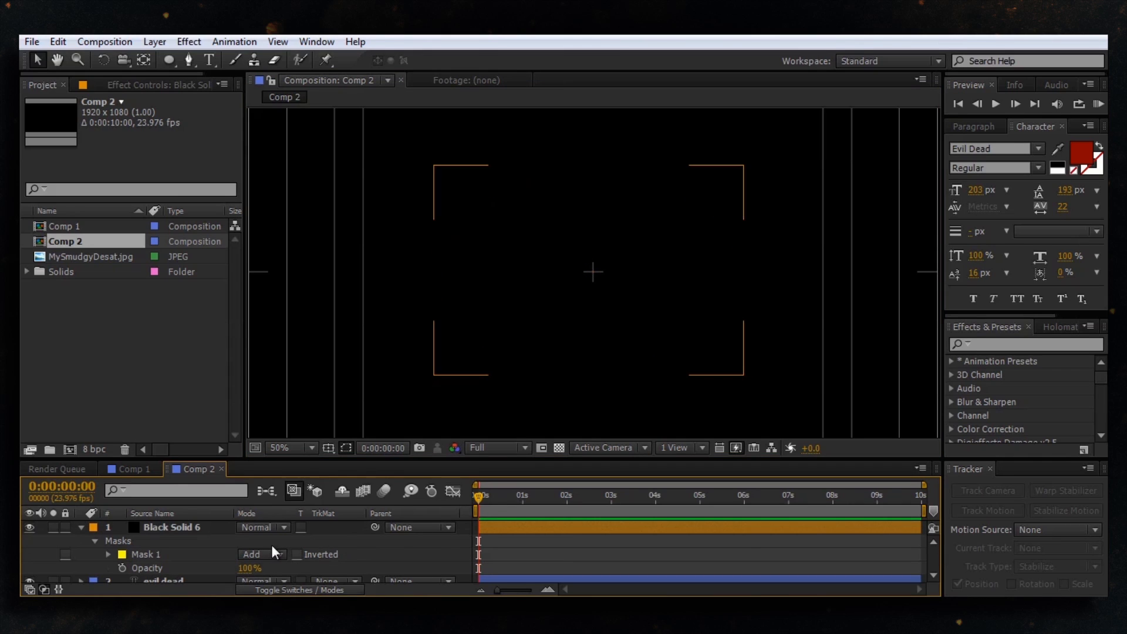
click(261, 554)
click(283, 464)
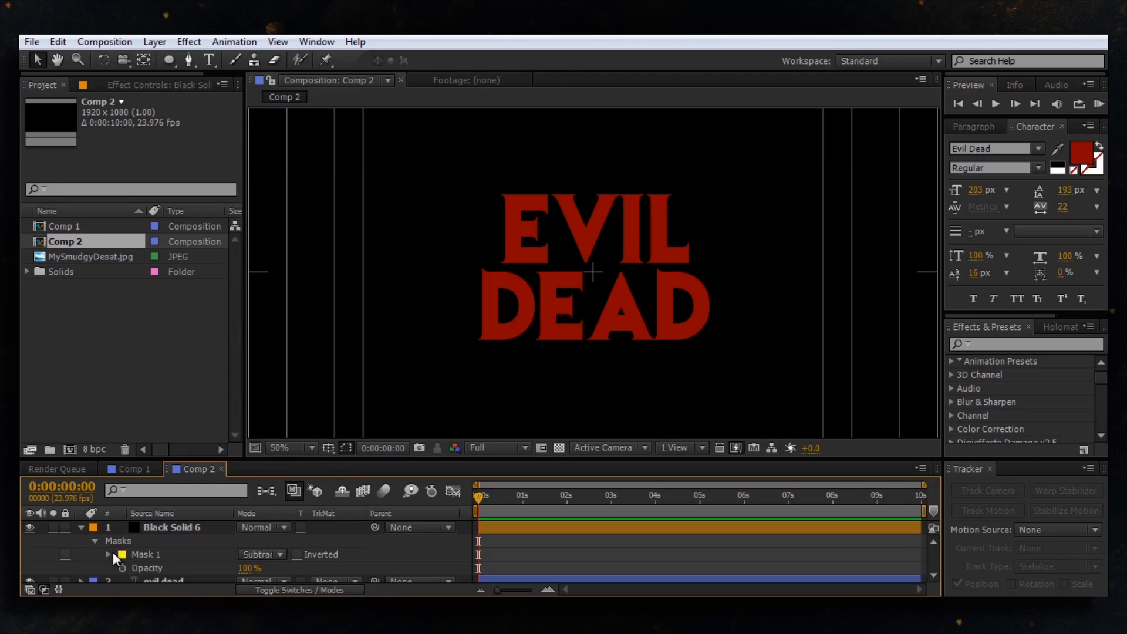
Step: Adjust Mask 1's expansion on Black Solid 6 and collapse the layer's properties
click(109, 554)
drag(246, 583, 221, 569)
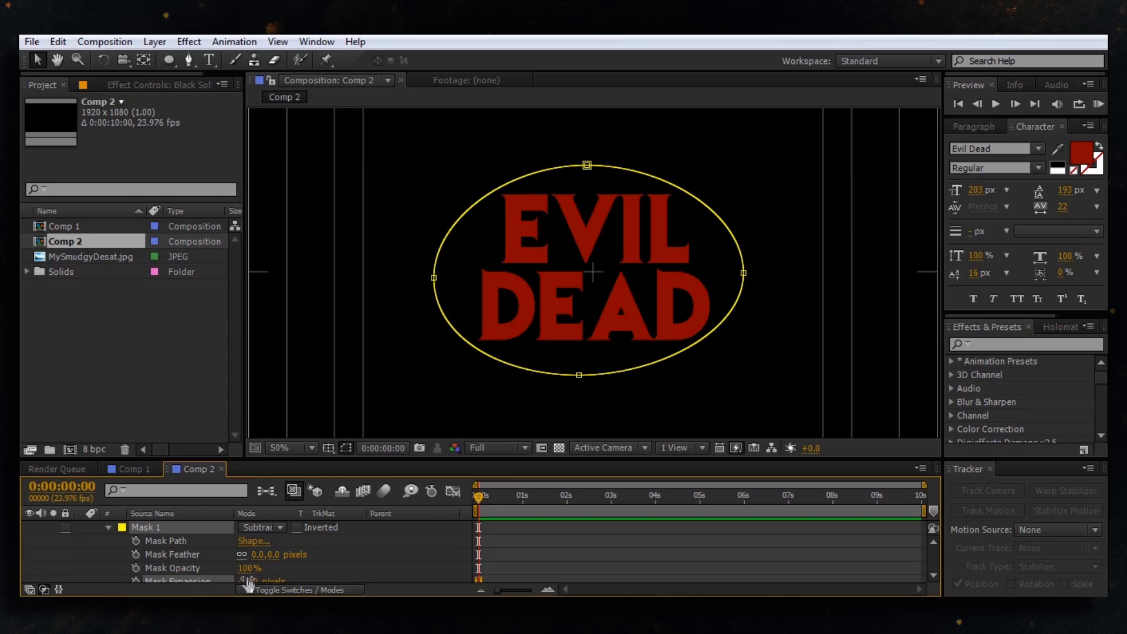
click(325, 562)
scroll(325, 555, up, 2)
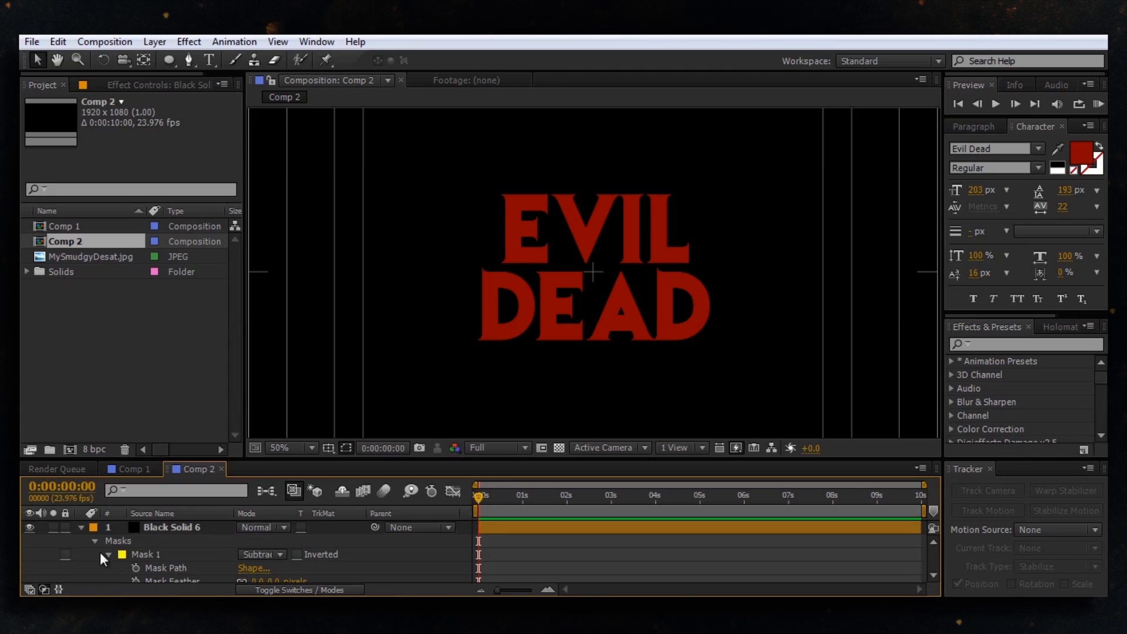
click(81, 527)
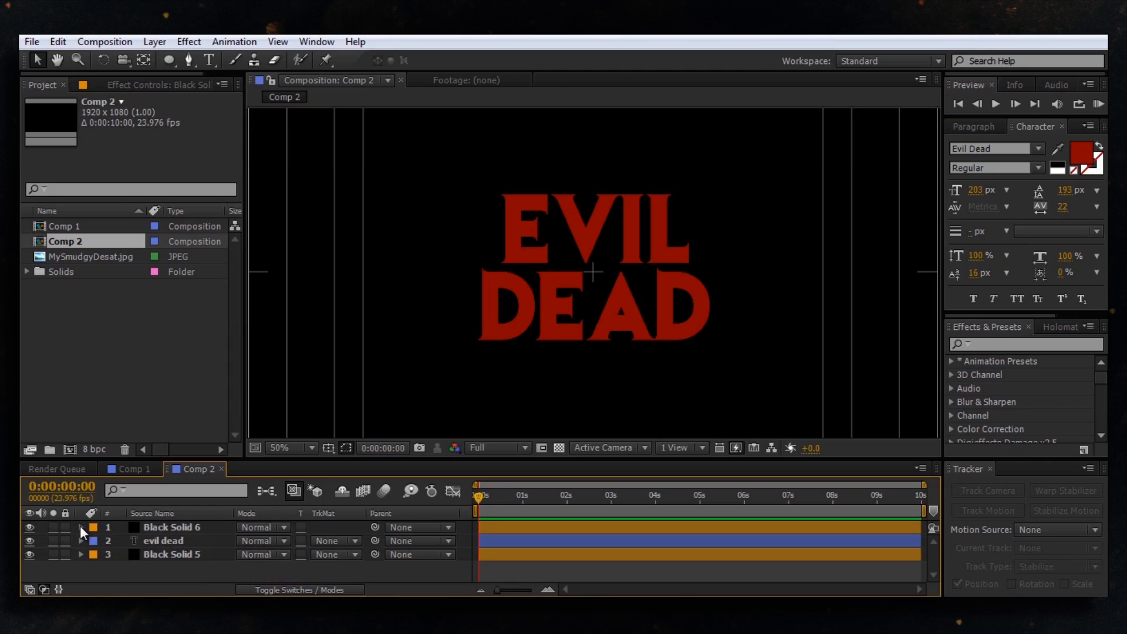
Step: Apply the Roughen Edges effect to the masked solid, Black Solid 6
click(166, 530)
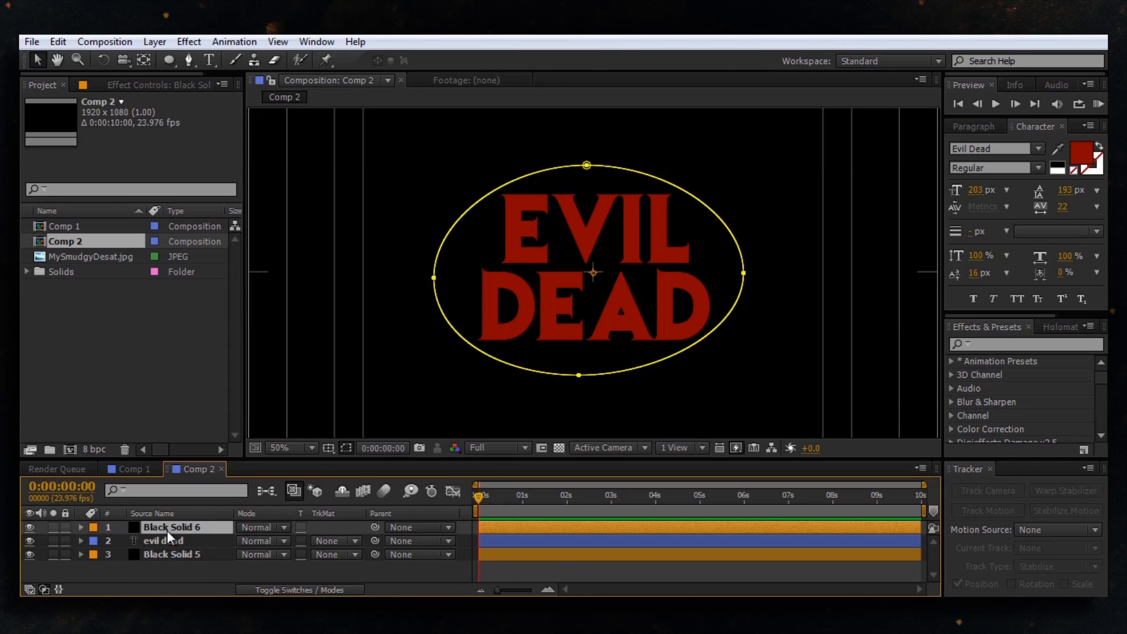
click(189, 42)
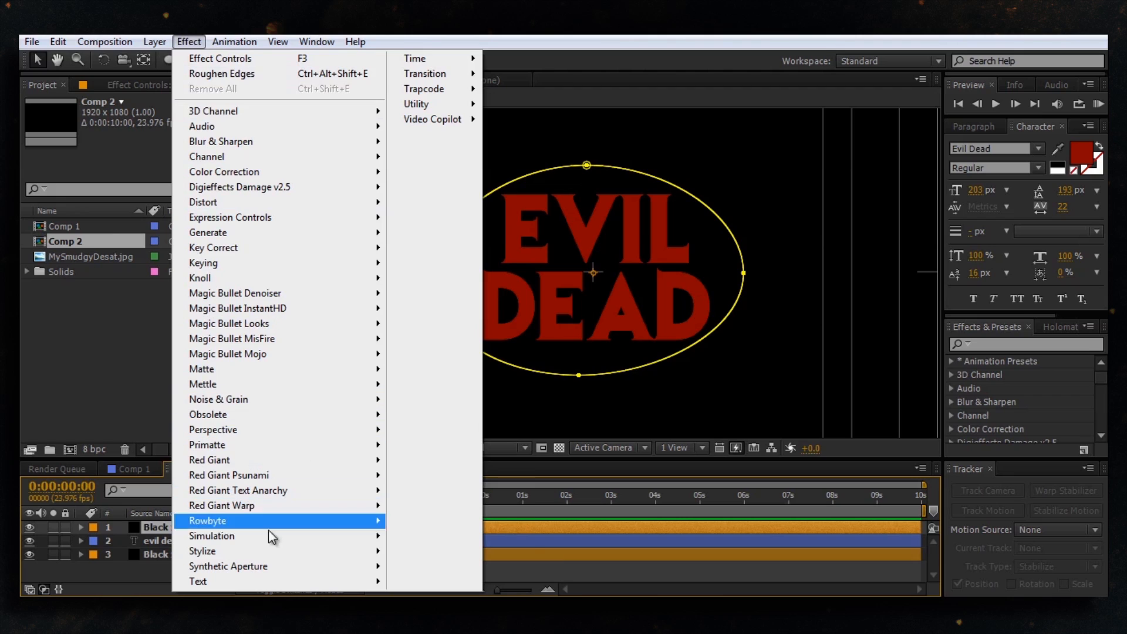
mouse_move(269, 551)
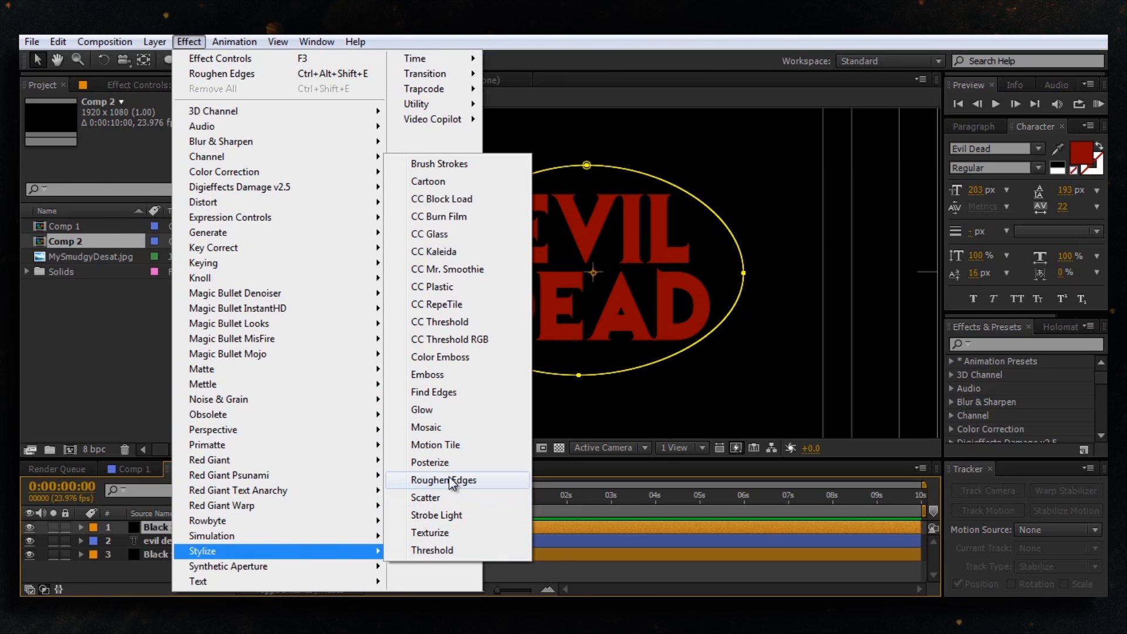
click(451, 483)
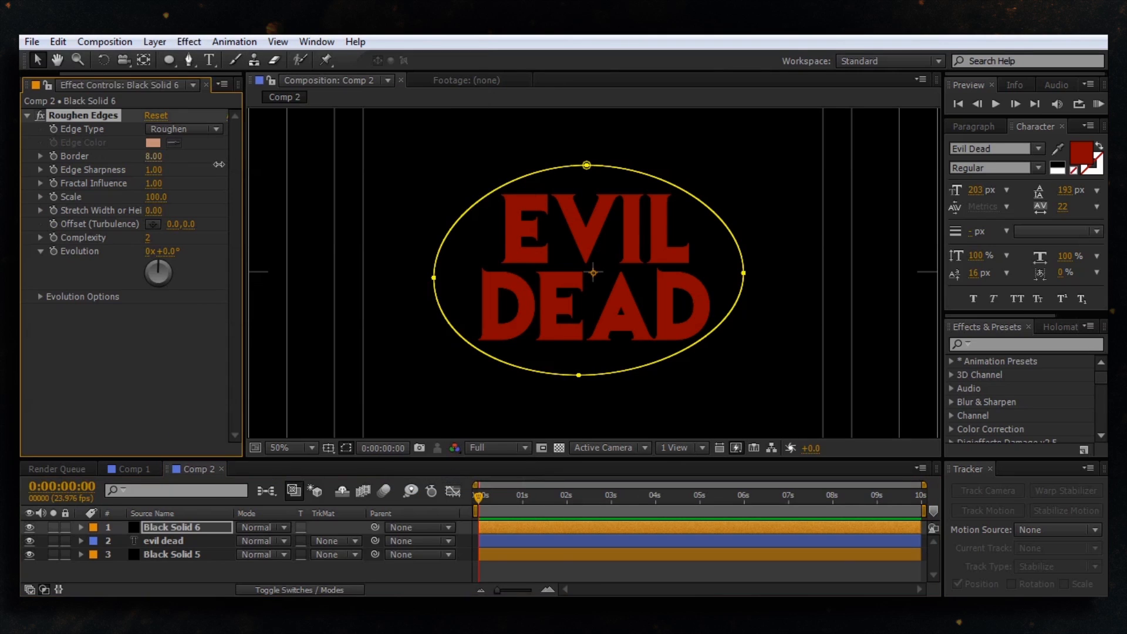
Step: Try a Roughen Edges border of 500 on the masked solid and undo the change
drag(657, 156, 872, 164)
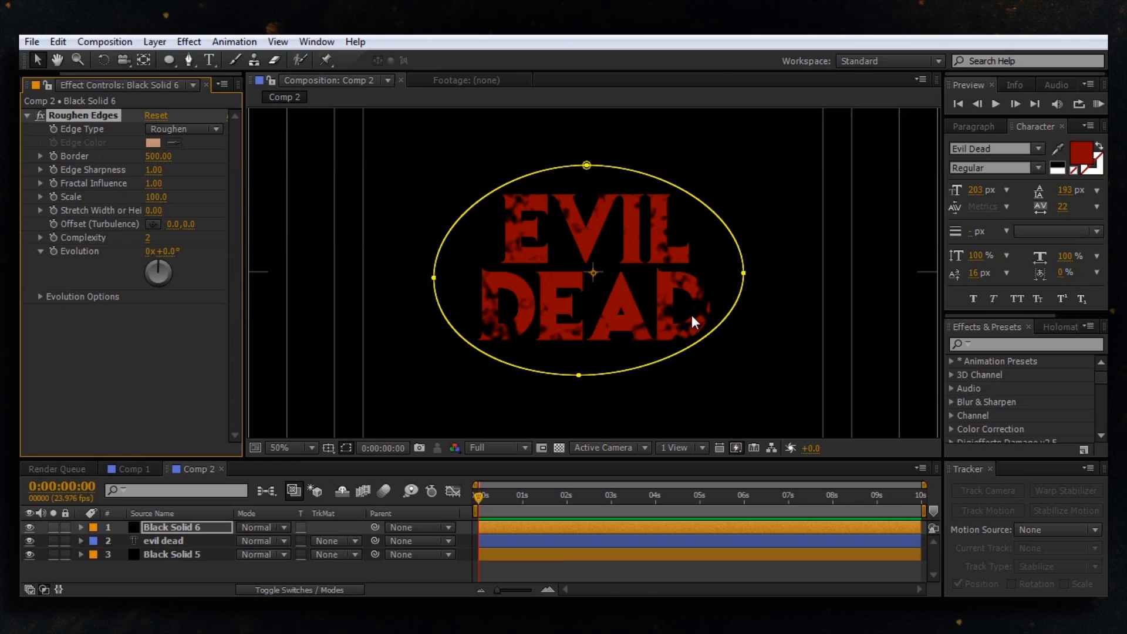
key(period)
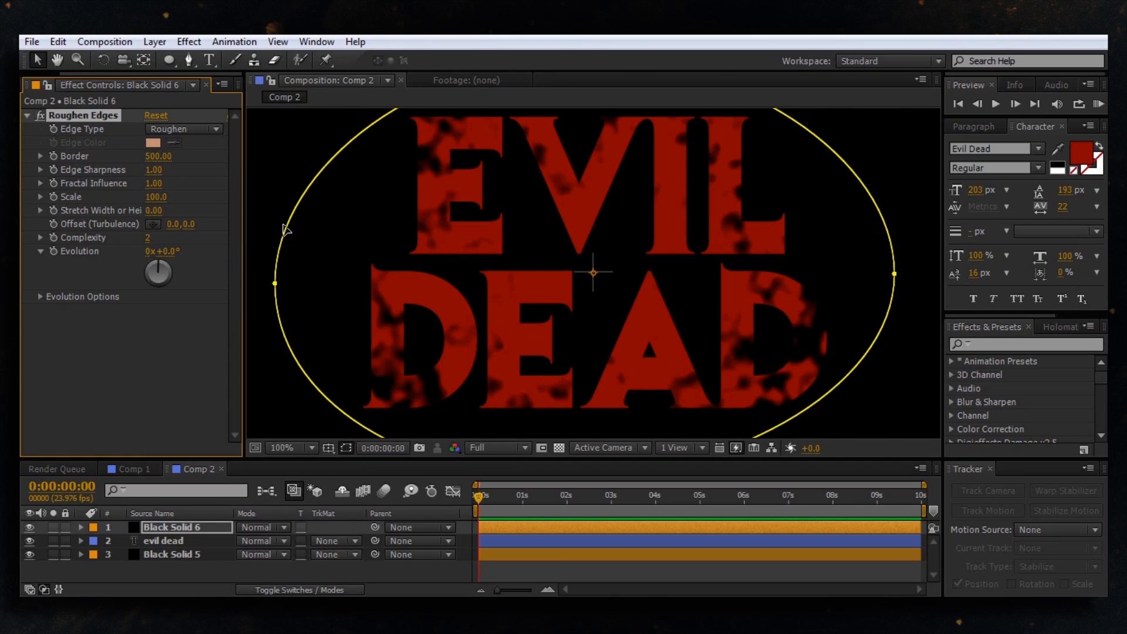
key(ctrl+z)
Step: Set the Roughen Edges edge type to Spiky and raise the border to 358.80
click(178, 125)
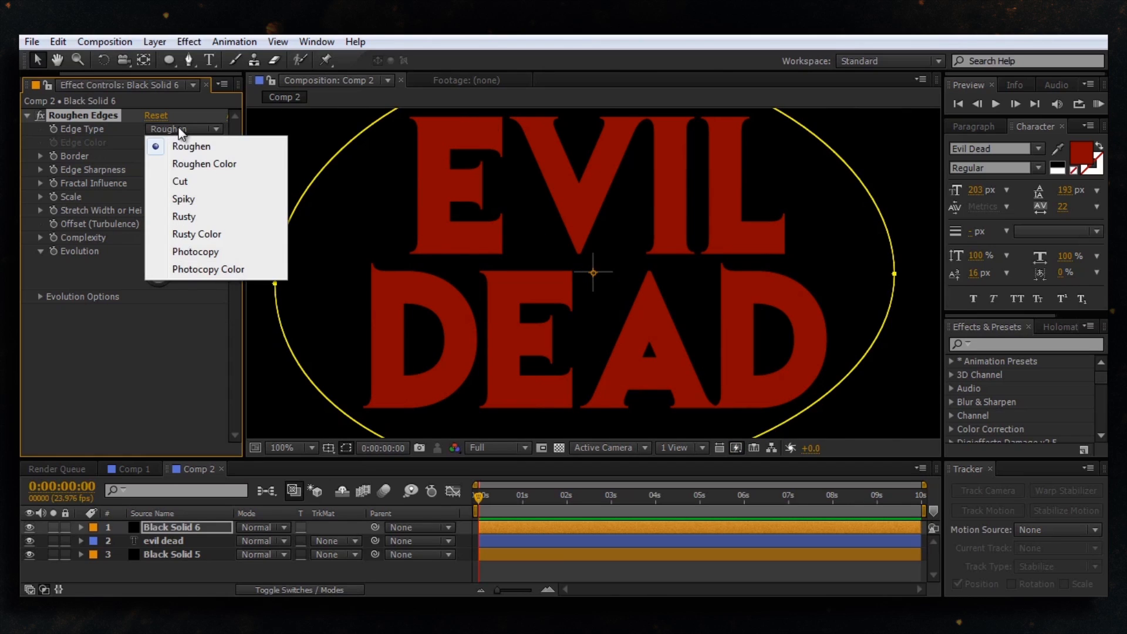
click(197, 202)
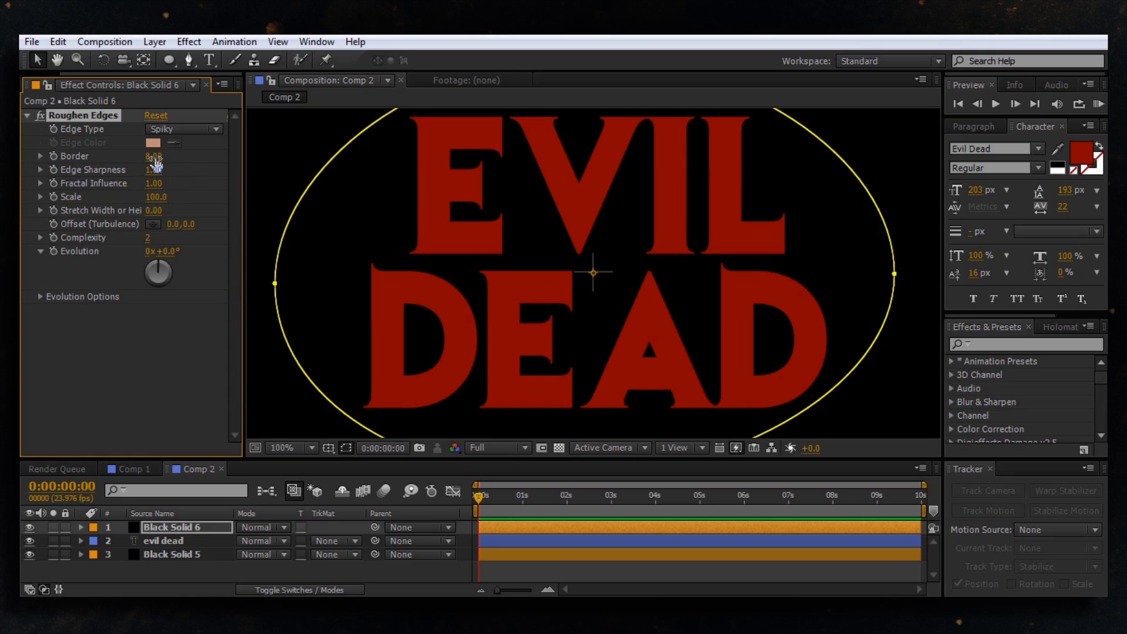
drag(153, 155, 470, 179)
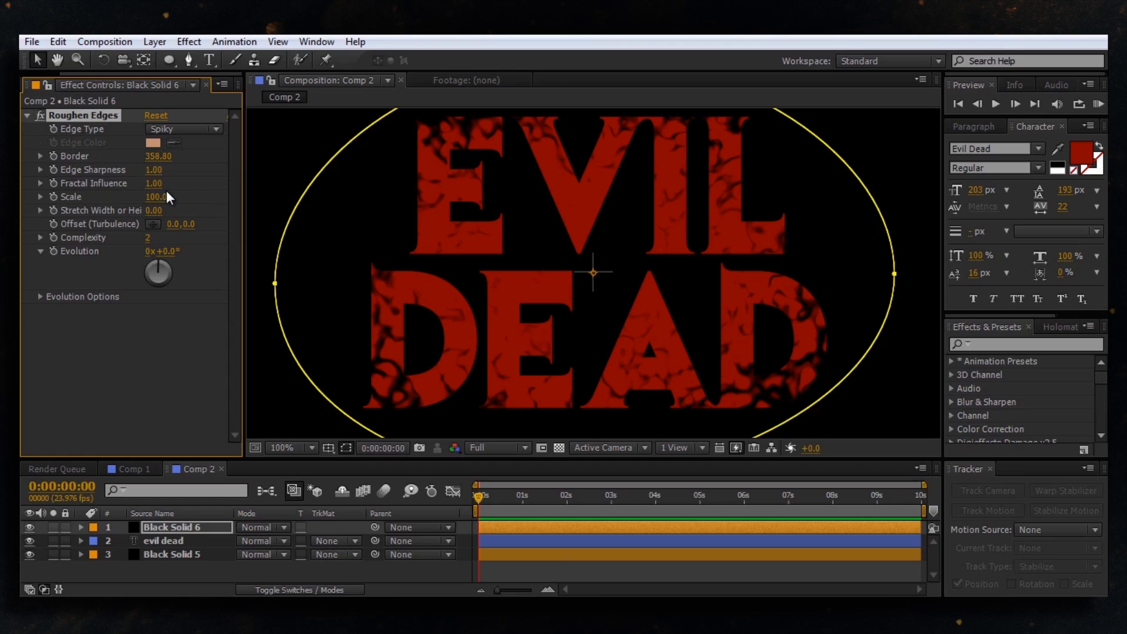
Step: Set the Roughen Edges edge sharpness to 5 and the scale to 47
click(154, 170)
text(5)
key(Return)
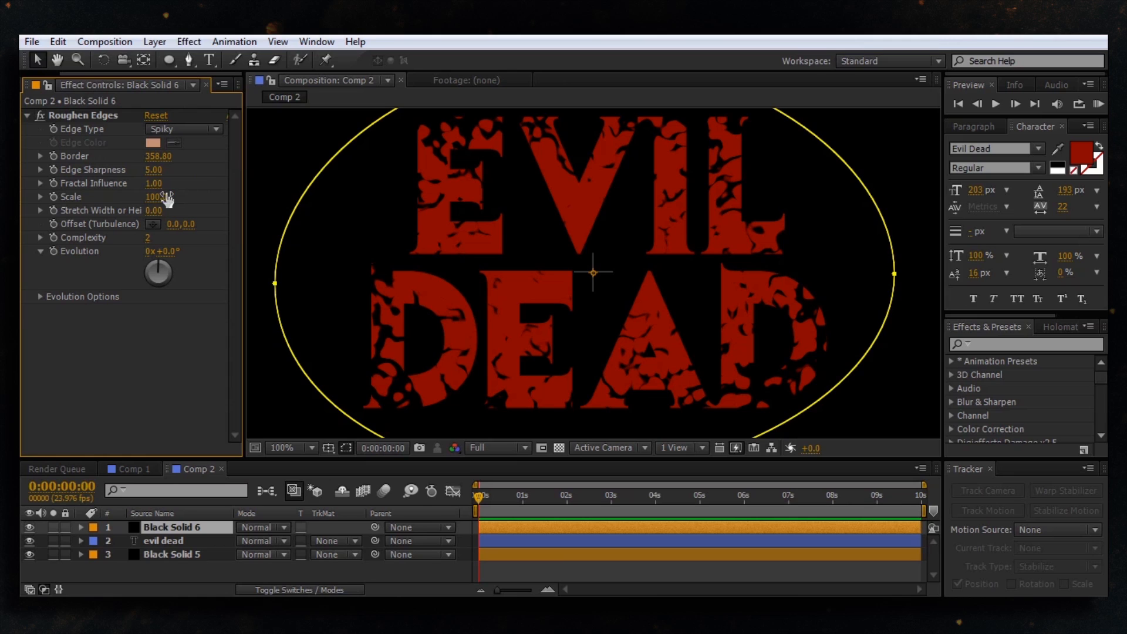
drag(156, 196, 124, 200)
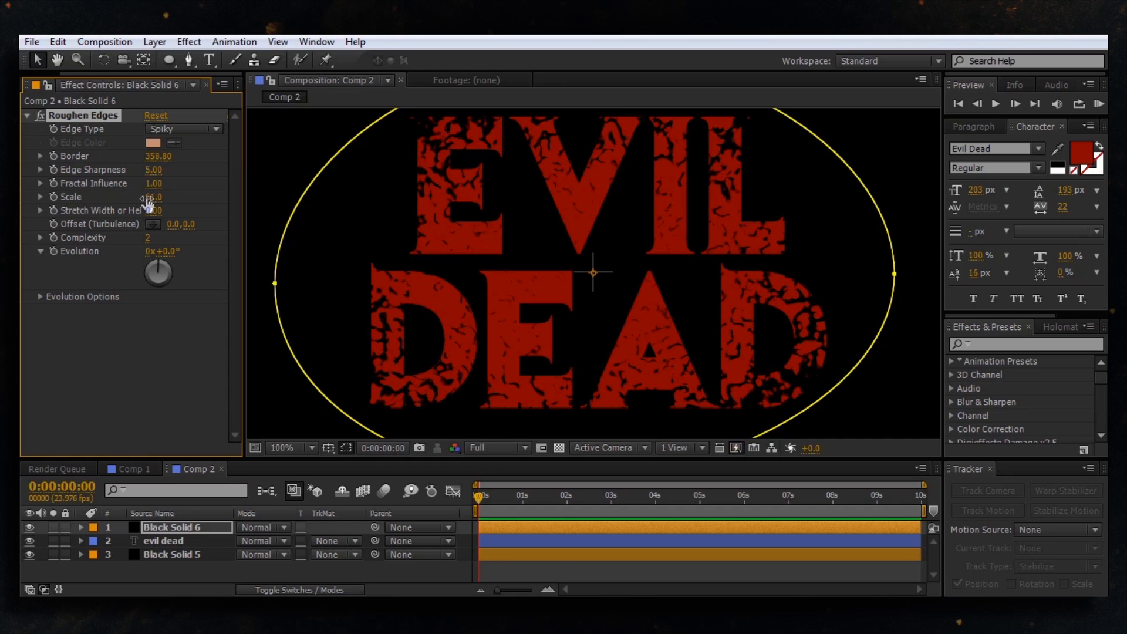
click(149, 198)
text(47)
click(200, 197)
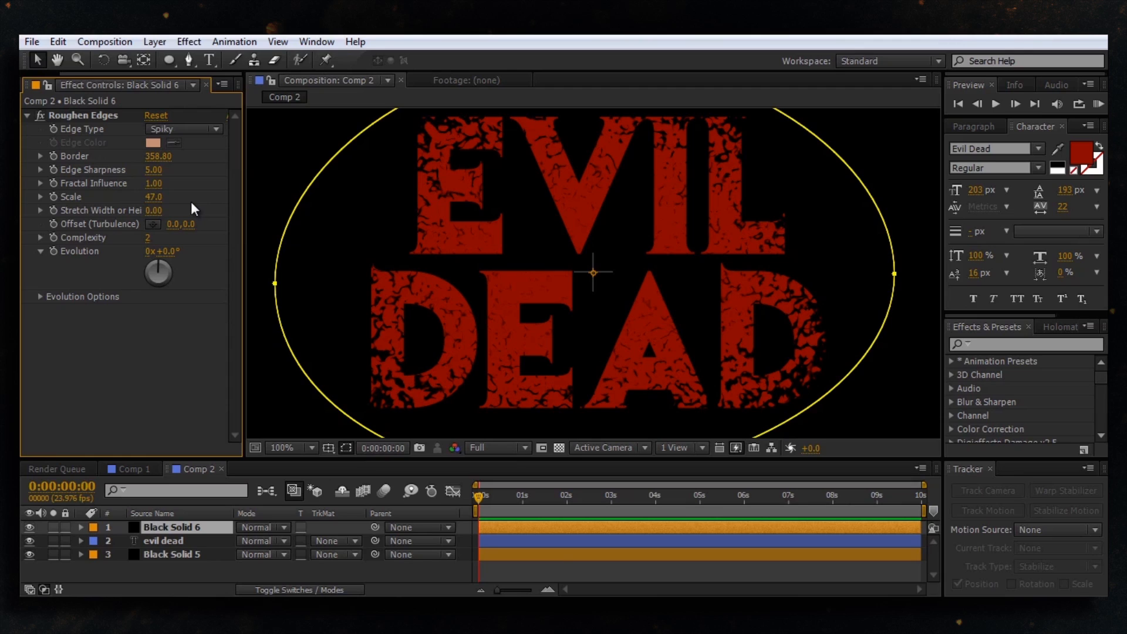
Step: Try Roughen Edges complexity values of 1 and 5 to compare the distress on the text
click(150, 240)
key(Return)
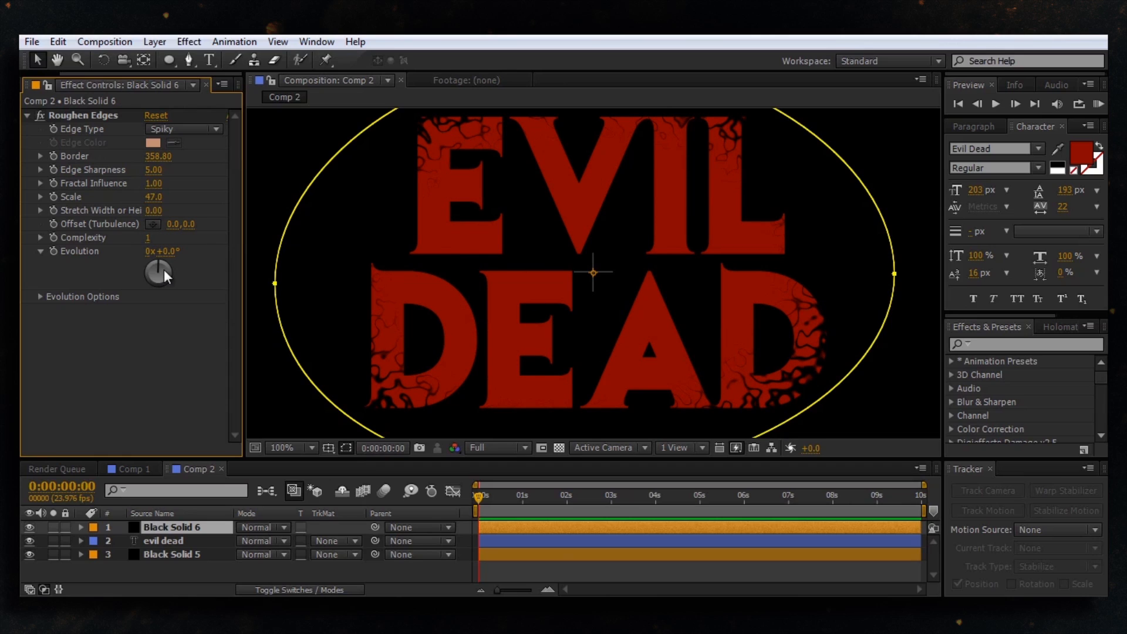
click(149, 239)
text(5)
key(Return)
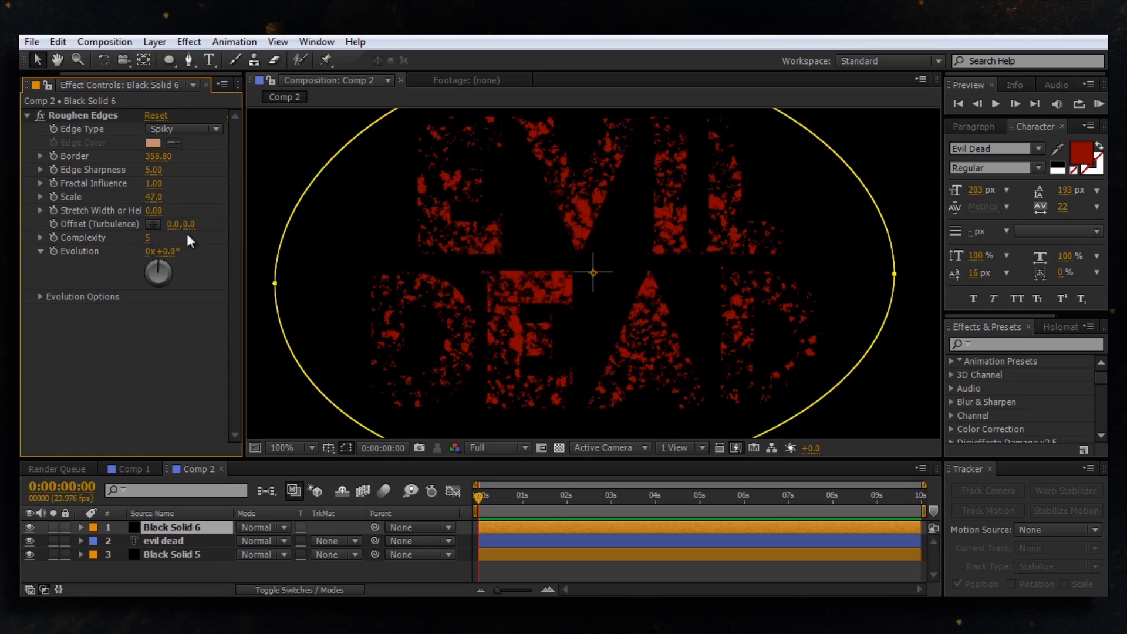
Step: Set the Roughen Edges complexity to 3
click(148, 239)
text(1)
key(Return)
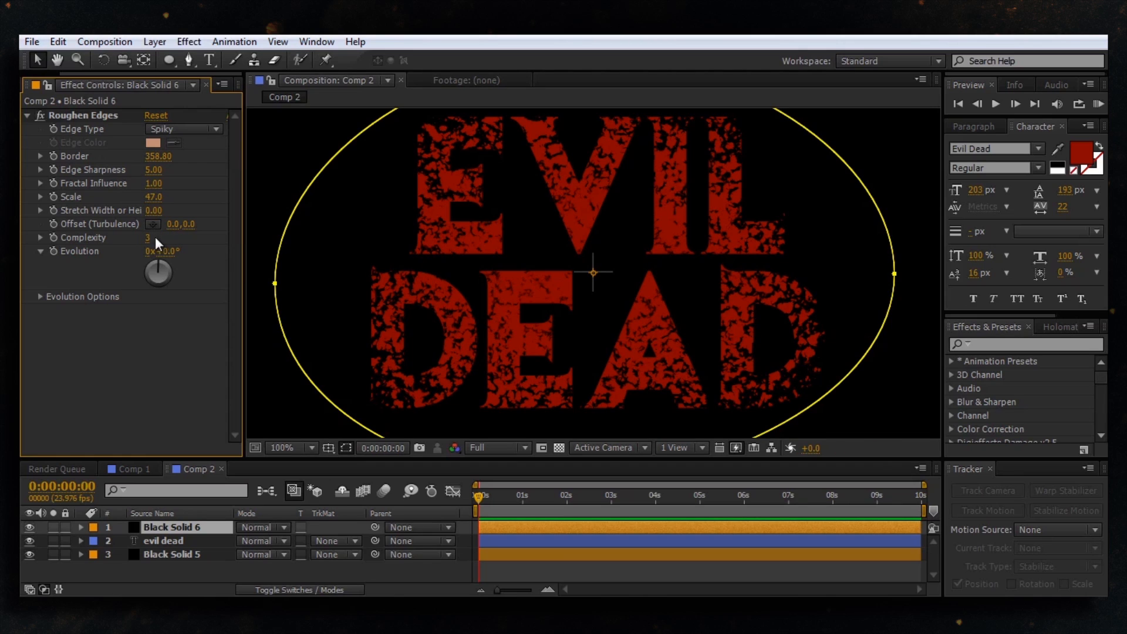
Step: Try Roughen Edges complexity values of 2 and 3 on Black Solid 6 to compare the distress
text(2)
key(Return)
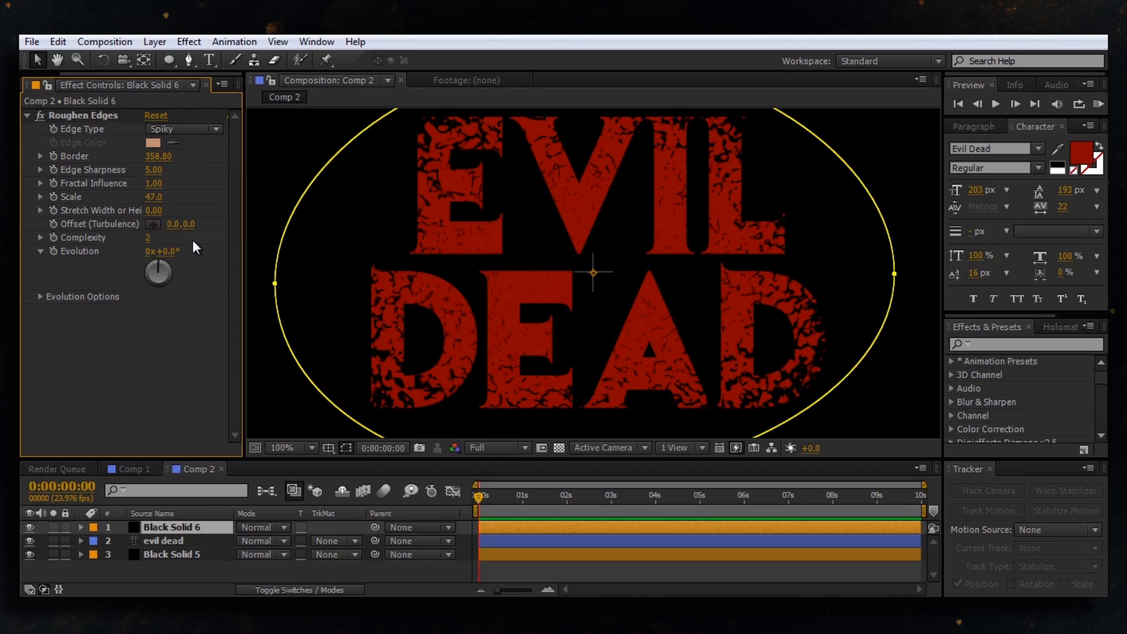
click(148, 238)
text(3)
key(Return)
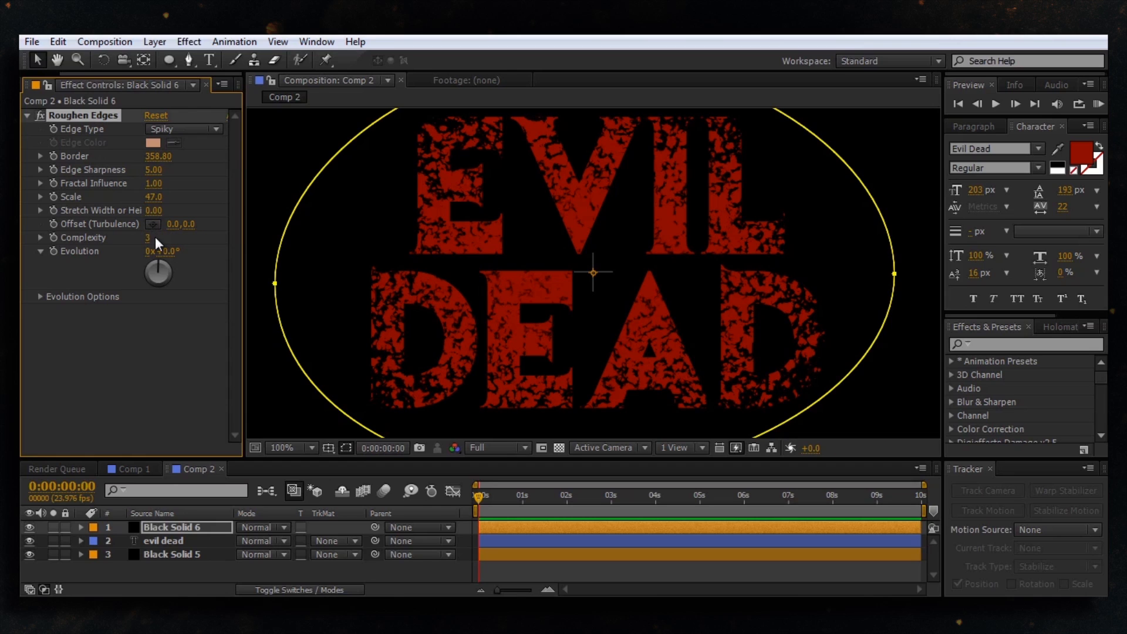
click(144, 235)
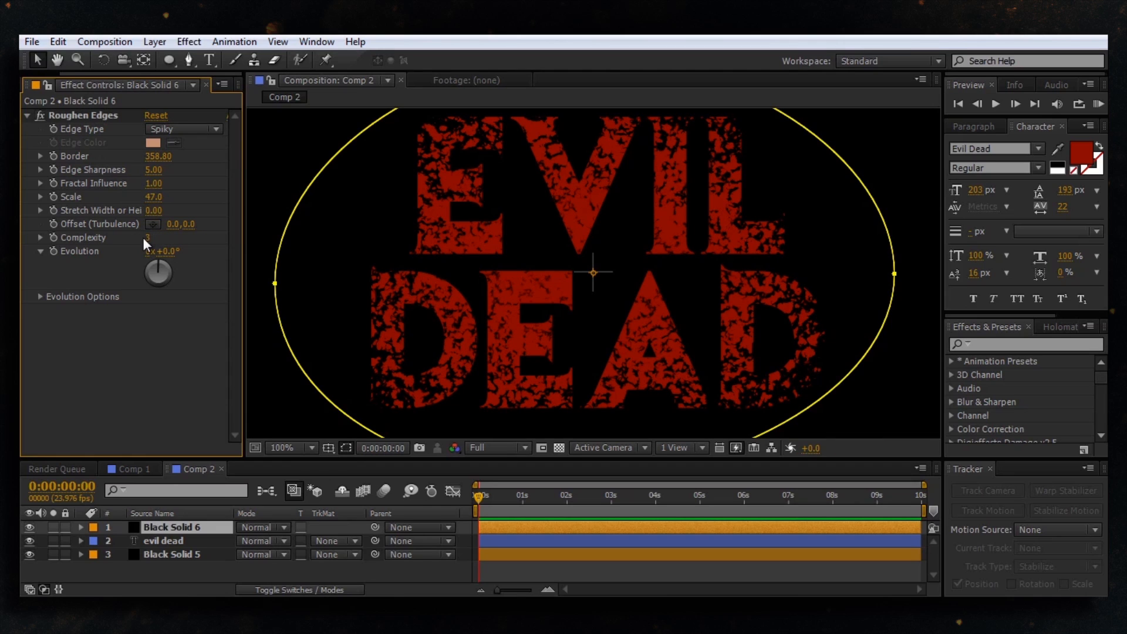
click(143, 237)
key(Return)
Step: Set the Roughen Edges complexity on Black Solid 6 to 2
click(150, 238)
text(2)
key(Return)
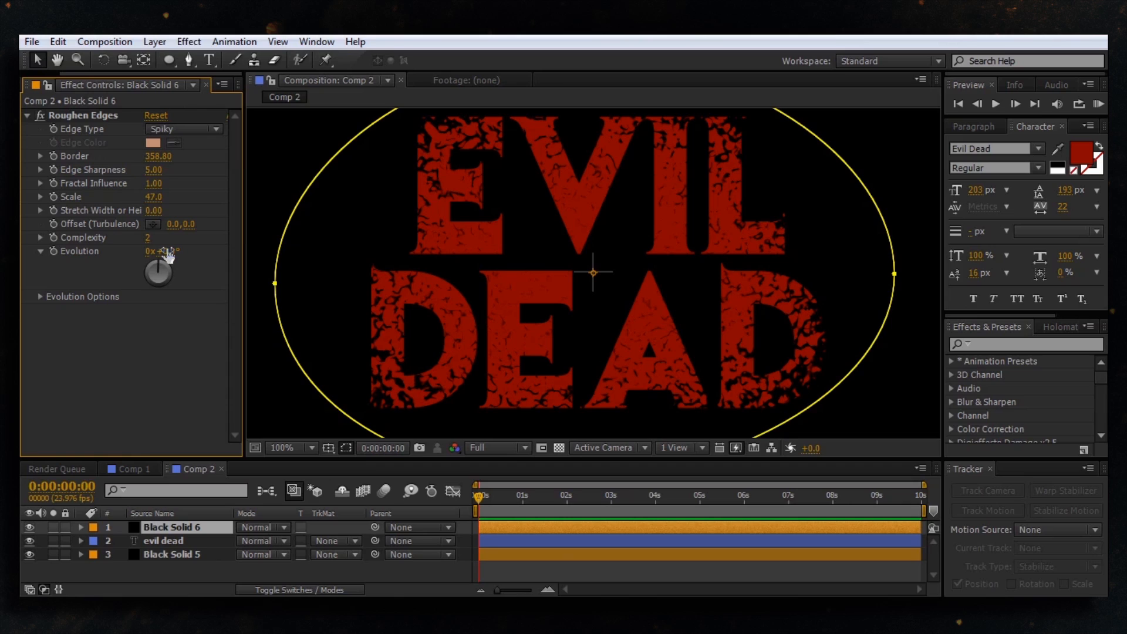
Step: Try a Roughen Edges complexity of 10 and a different evolution, then restore complexity 2 and undo the evolution change
click(151, 237)
text(10)
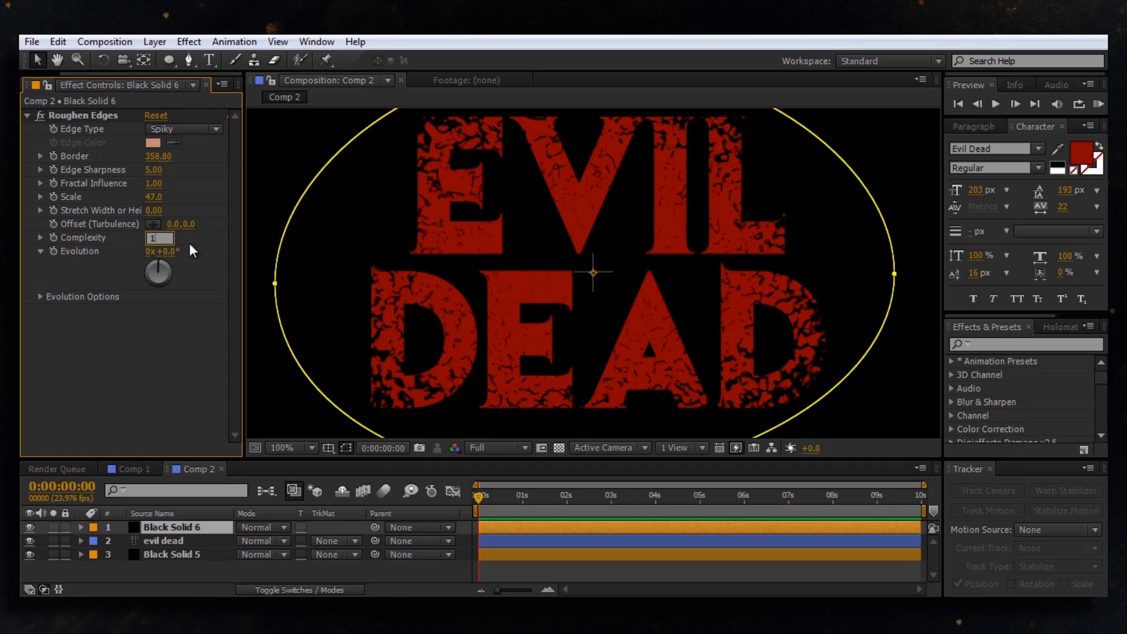
key(Return)
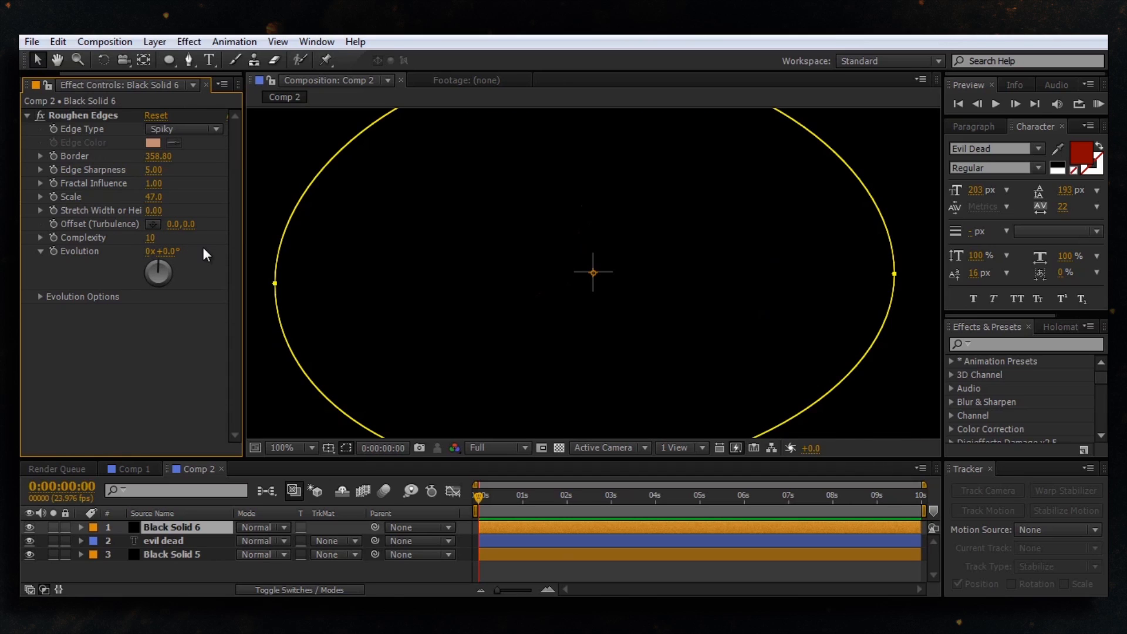
click(150, 238)
text(2)
key(Return)
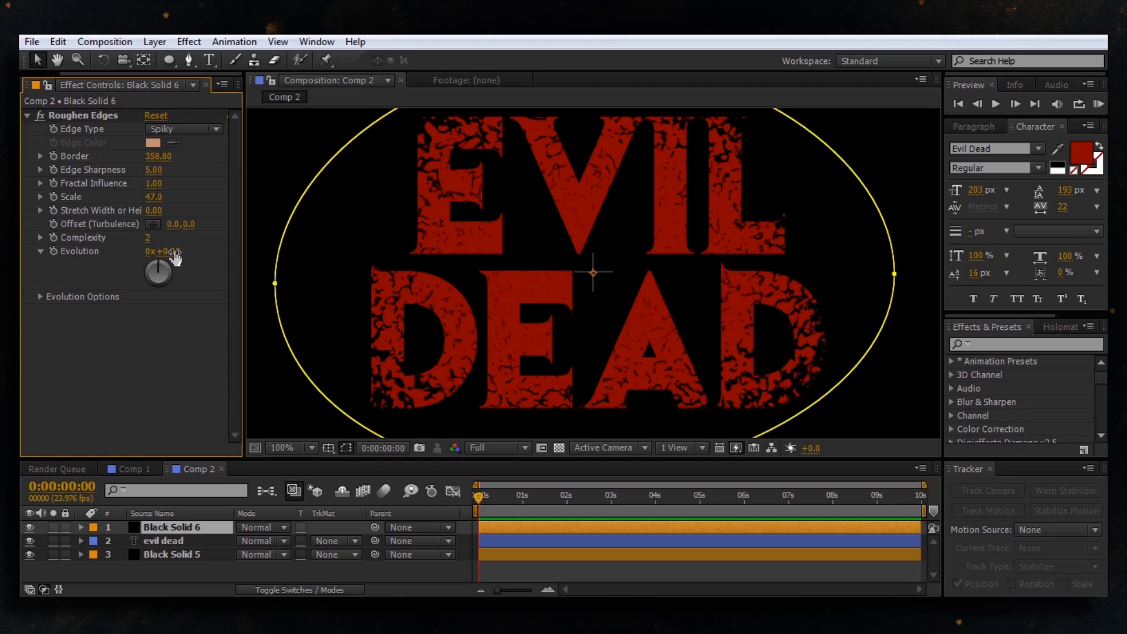
drag(175, 257, 371, 256)
key(ctrl+z)
Step: Start keyframing the Roughen Edges border at 0:00:00:00 with a value of 200
click(55, 157)
drag(158, 157, 50, 168)
click(164, 155)
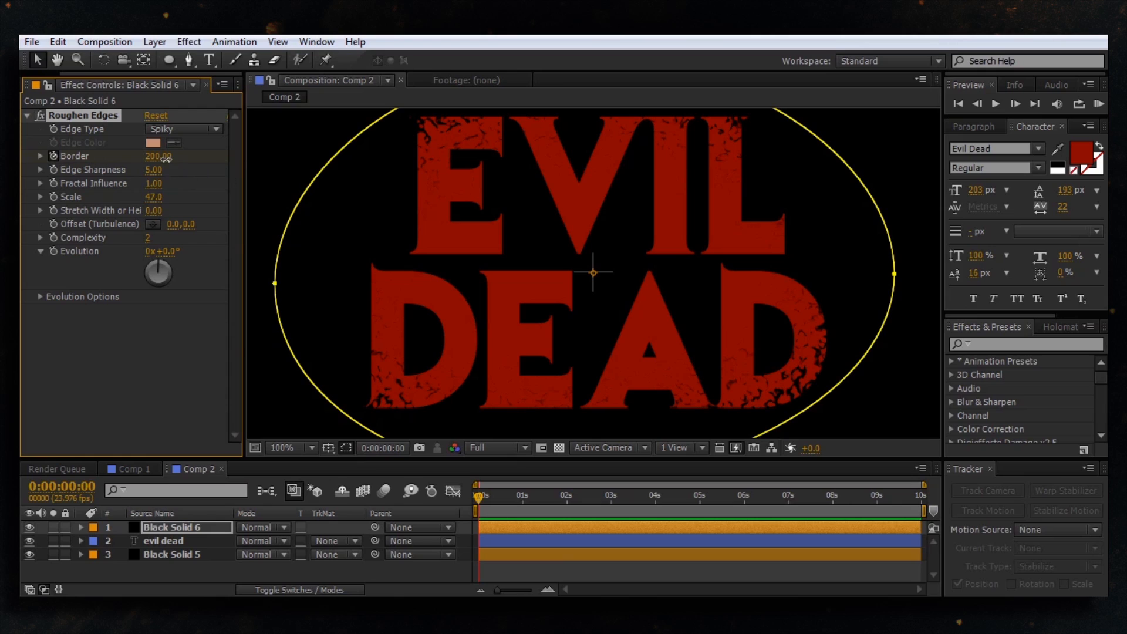
drag(166, 159, 48, 177)
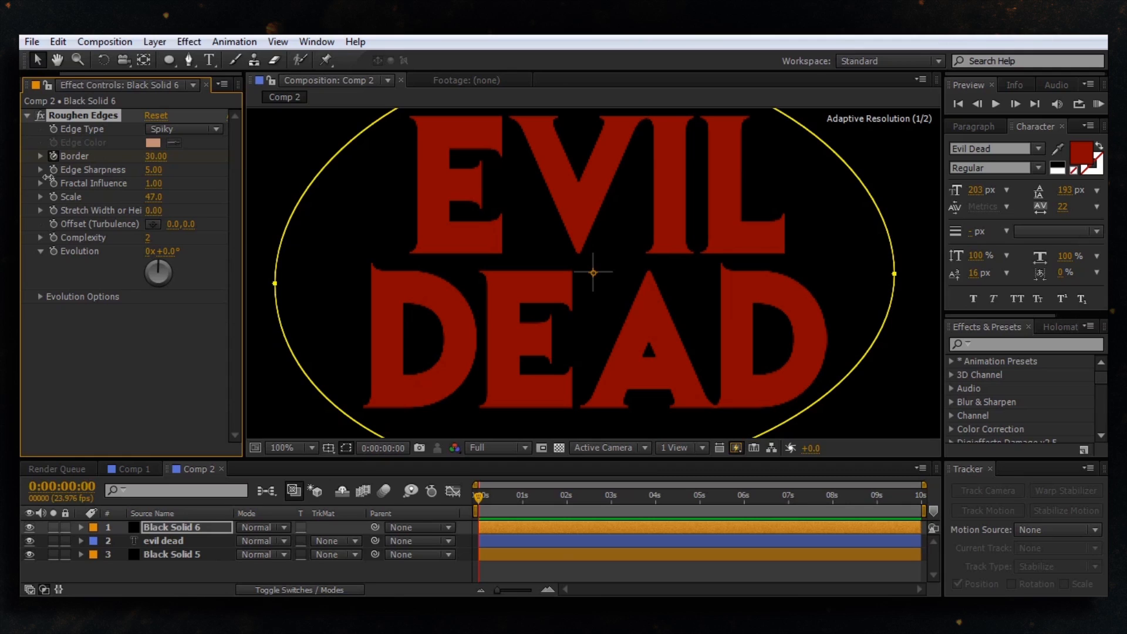
drag(48, 176, 189, 171)
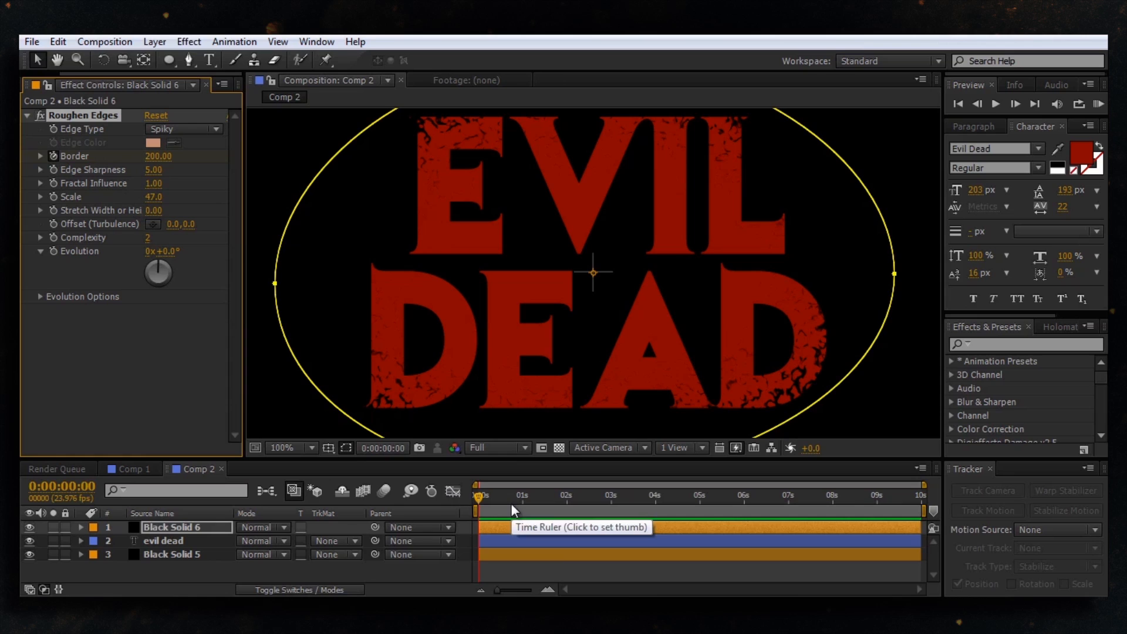
Step: Add a border keyframe of 350 at 0:00:06:00 and reveal the animated property of Black Solid 6
click(574, 503)
drag(736, 510, 745, 505)
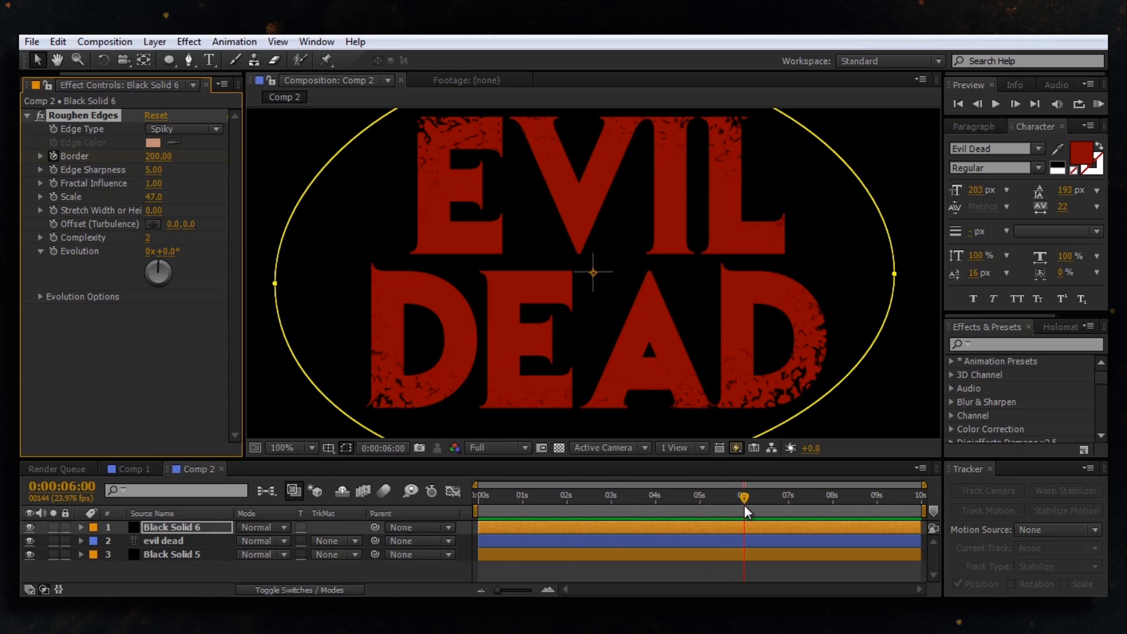
drag(159, 157, 287, 167)
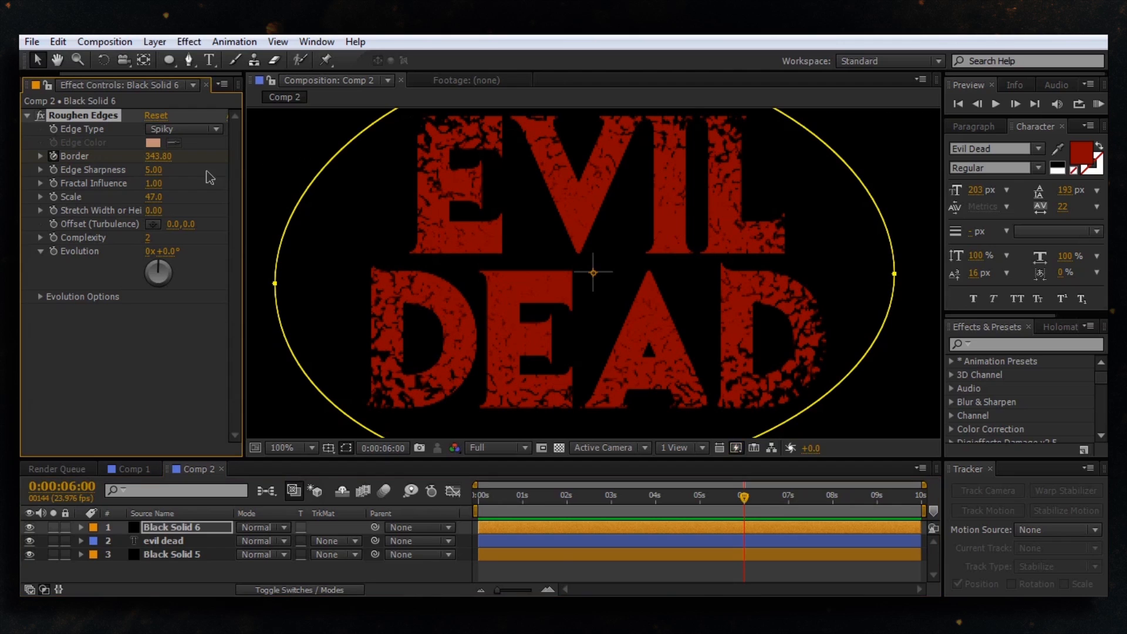
click(160, 156)
text(350)
key(Return)
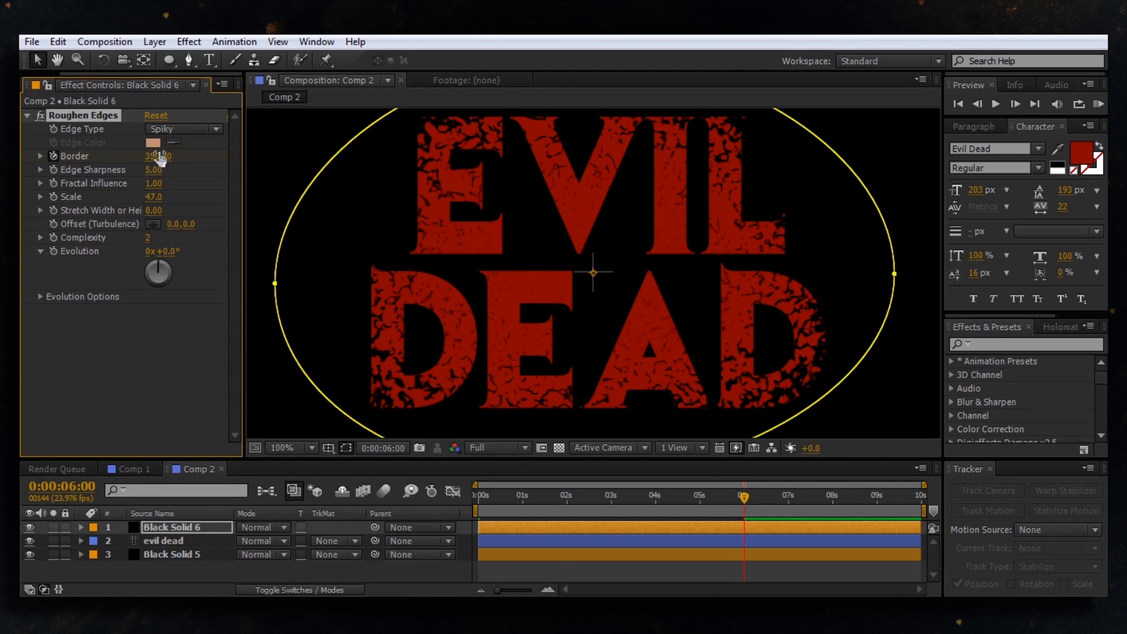
key(u)
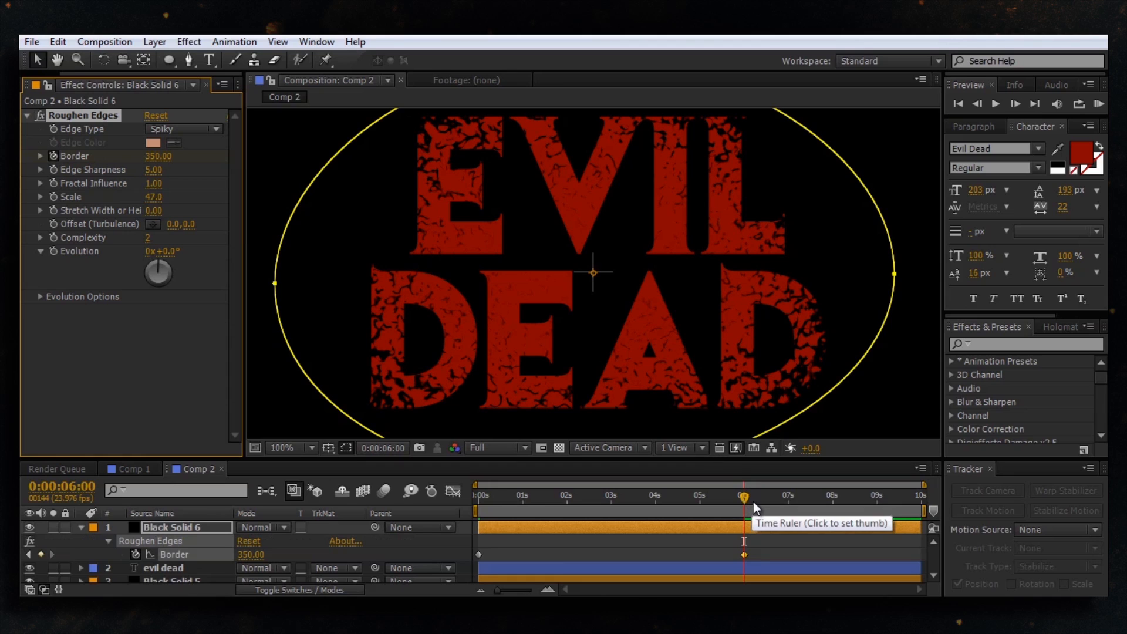
Step: Add a Roughen Edges border keyframe of 400 at 0:00:09:23, the end of the composition
drag(763, 508, 923, 503)
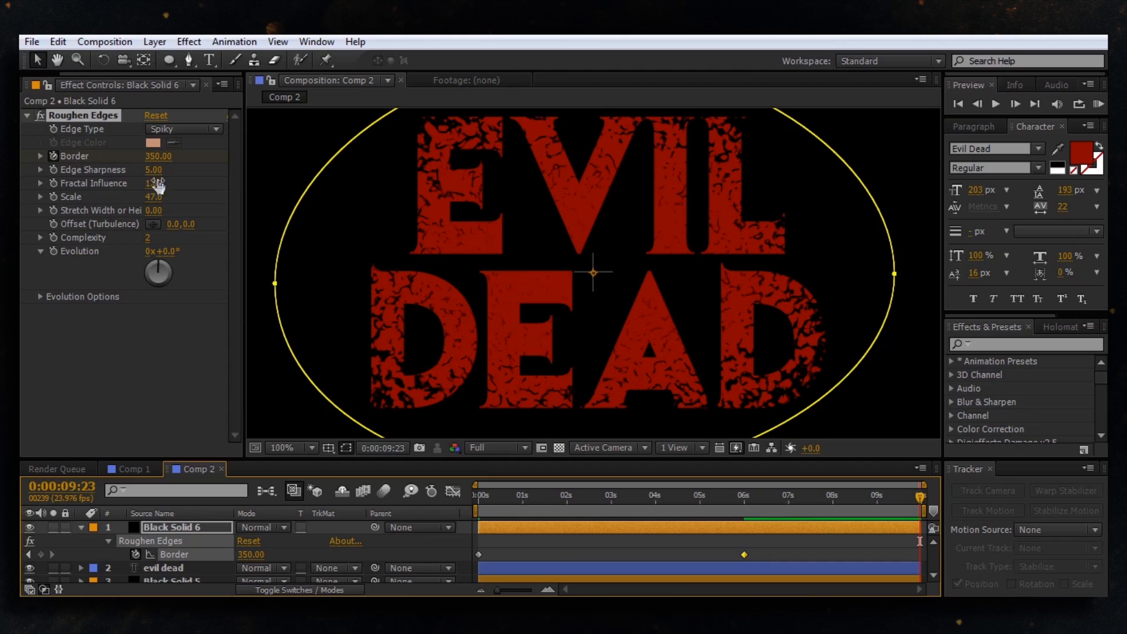
drag(159, 156, 194, 165)
click(159, 156)
text(400)
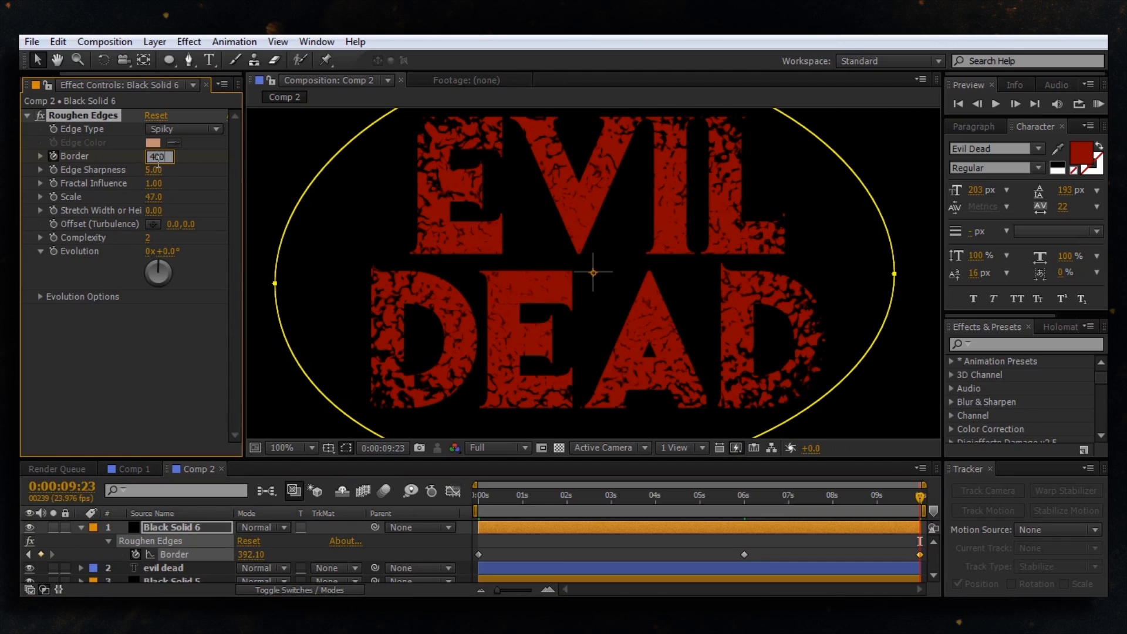
key(Return)
Step: Apply Easy Ease to the last border keyframe, then collapse the properties of Black Solid 6
mouse_move(922, 557)
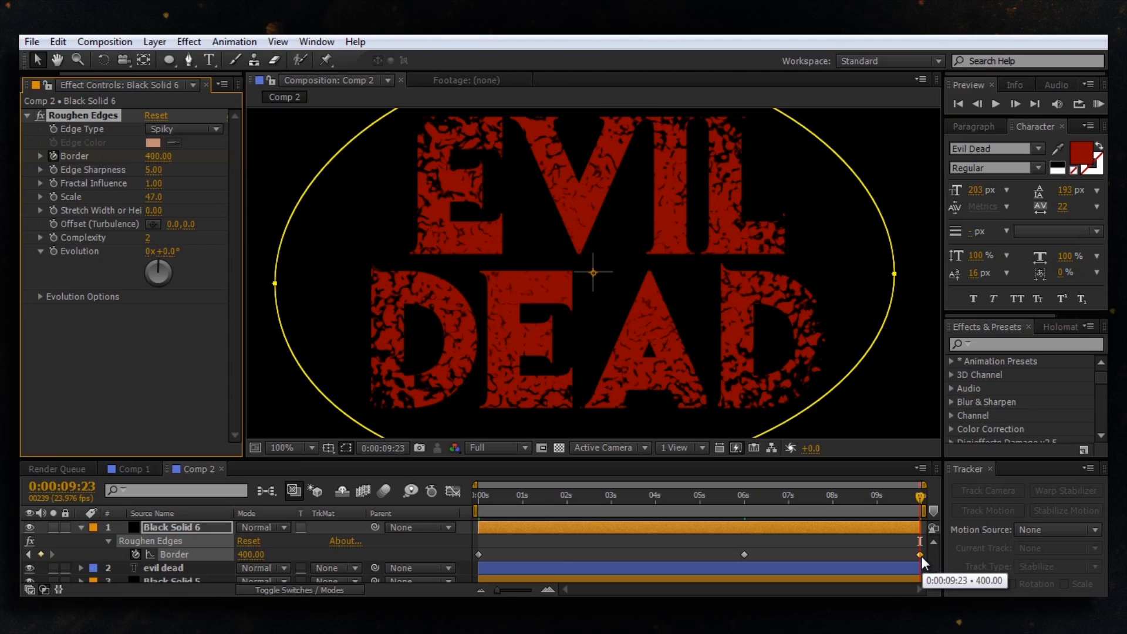
right_click(920, 556)
mouse_move(939, 548)
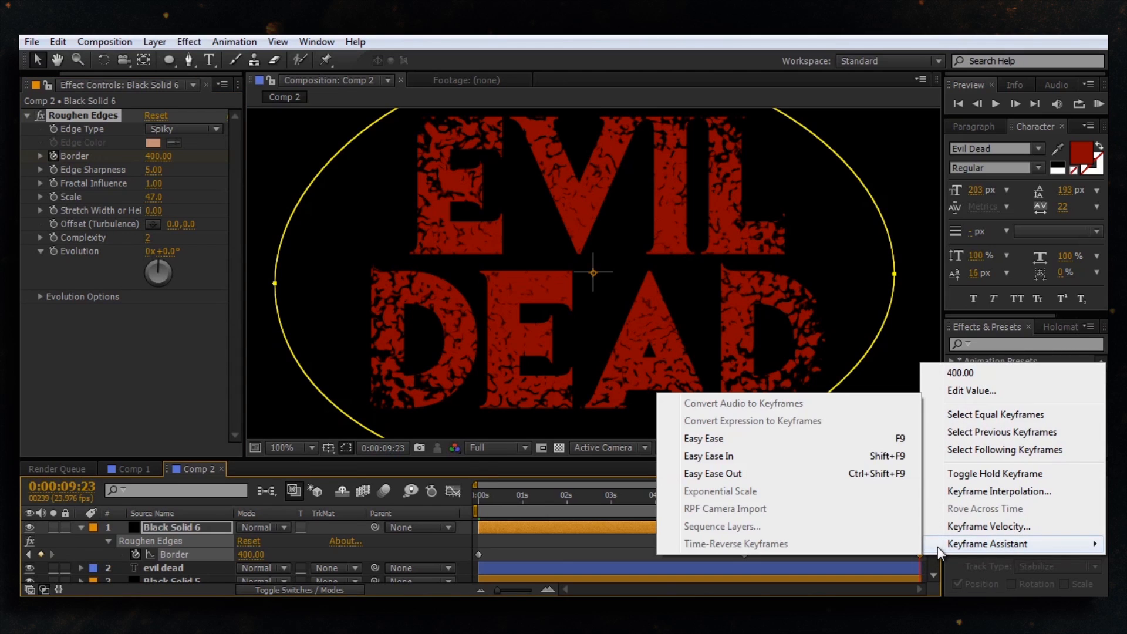
click(728, 438)
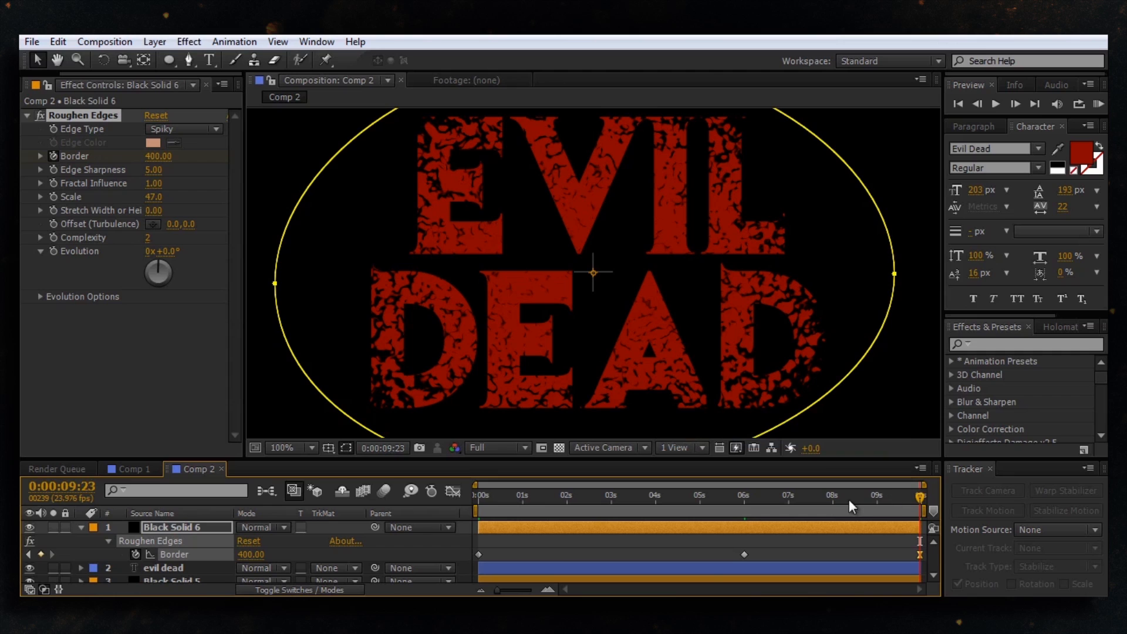
drag(849, 499, 918, 503)
click(79, 527)
Step: Duplicate the evil dead text layer, move the copy below the original and solo it
click(165, 541)
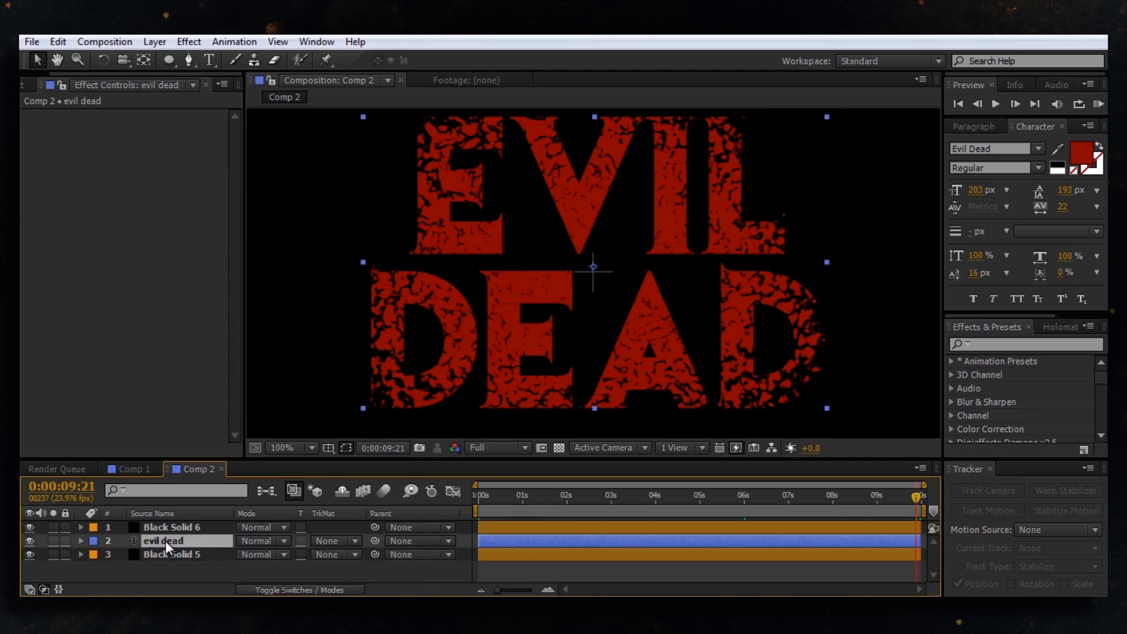
key(ctrl+d)
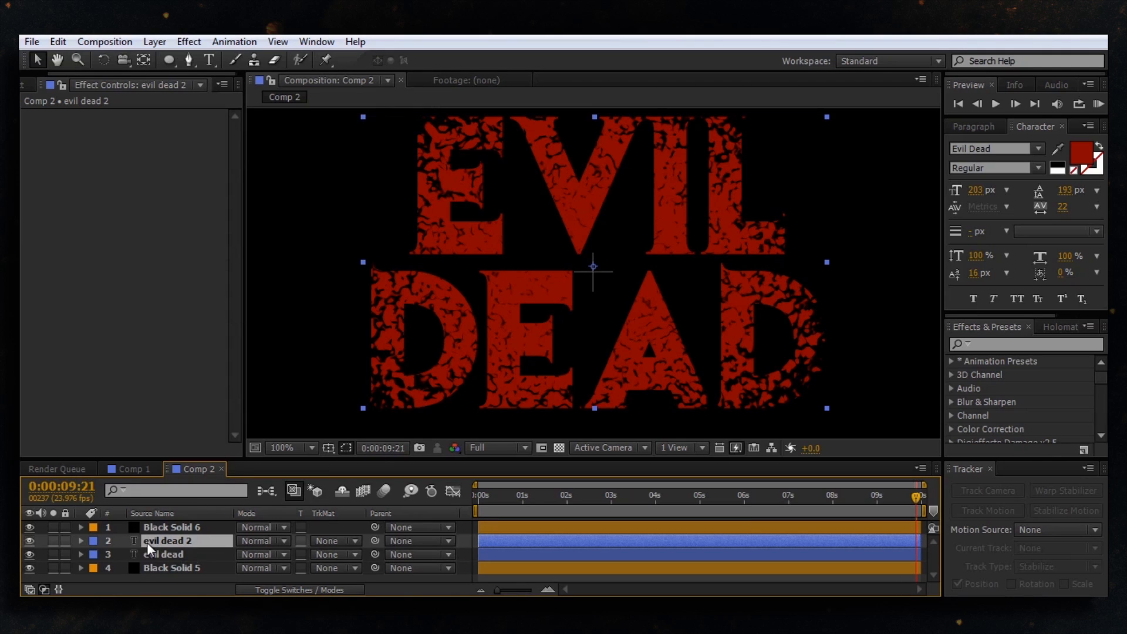
drag(147, 543, 149, 560)
click(53, 554)
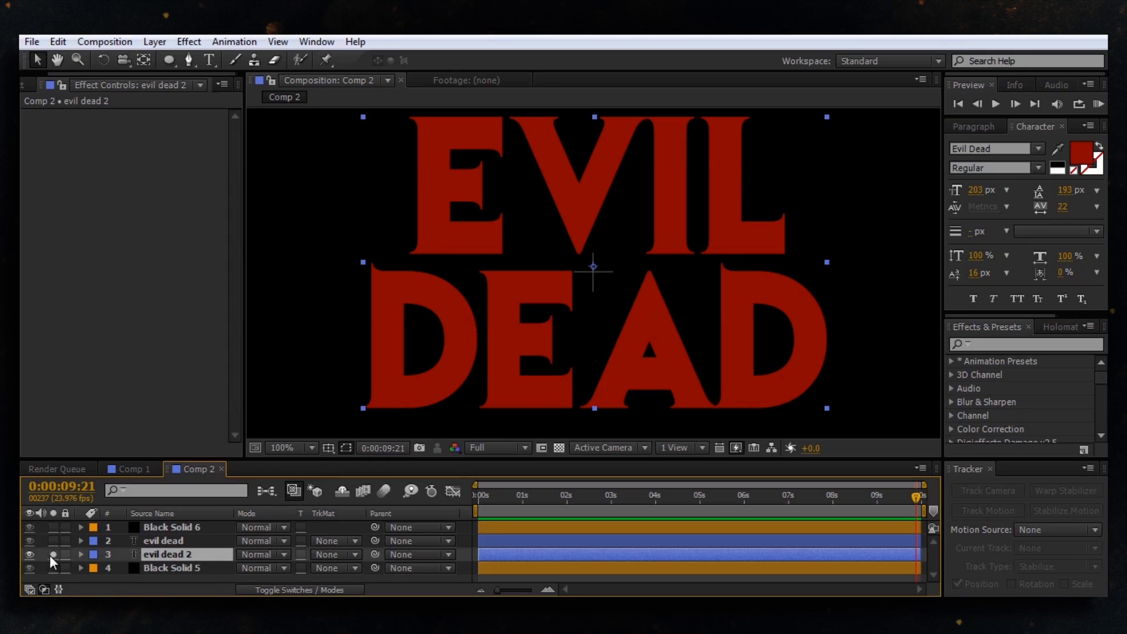
Step: Recolor all the text of the evil dead 2 layer to dark gray
click(209, 59)
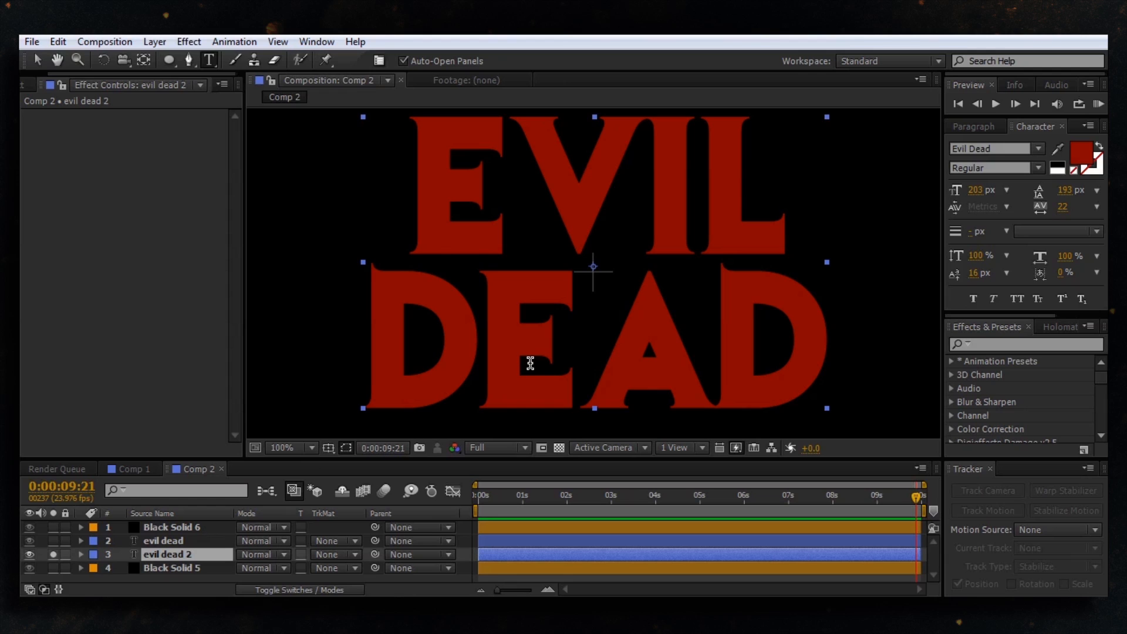
click(641, 365)
key(ctrl+a)
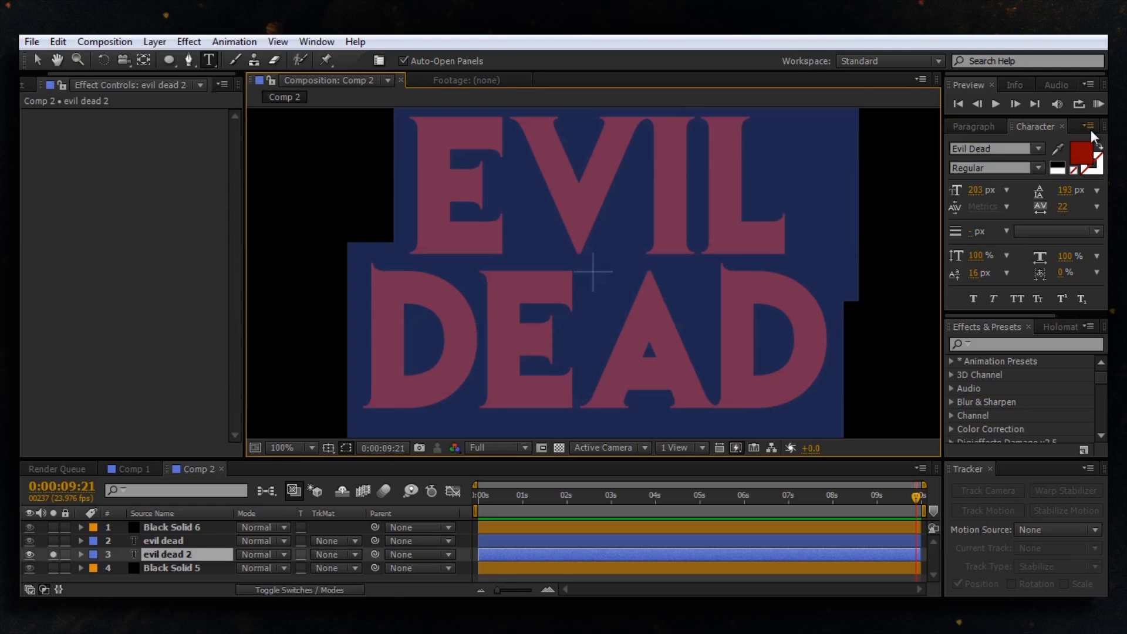
click(1084, 154)
mouse_move(805, 274)
mouse_down()
mouse_move(748, 297)
mouse_move(726, 284)
mouse_up()
click(1092, 124)
Step: Show the evil dead 2 layer in Comp 1 to examine the reference look, then return to Comp 2
click(134, 469)
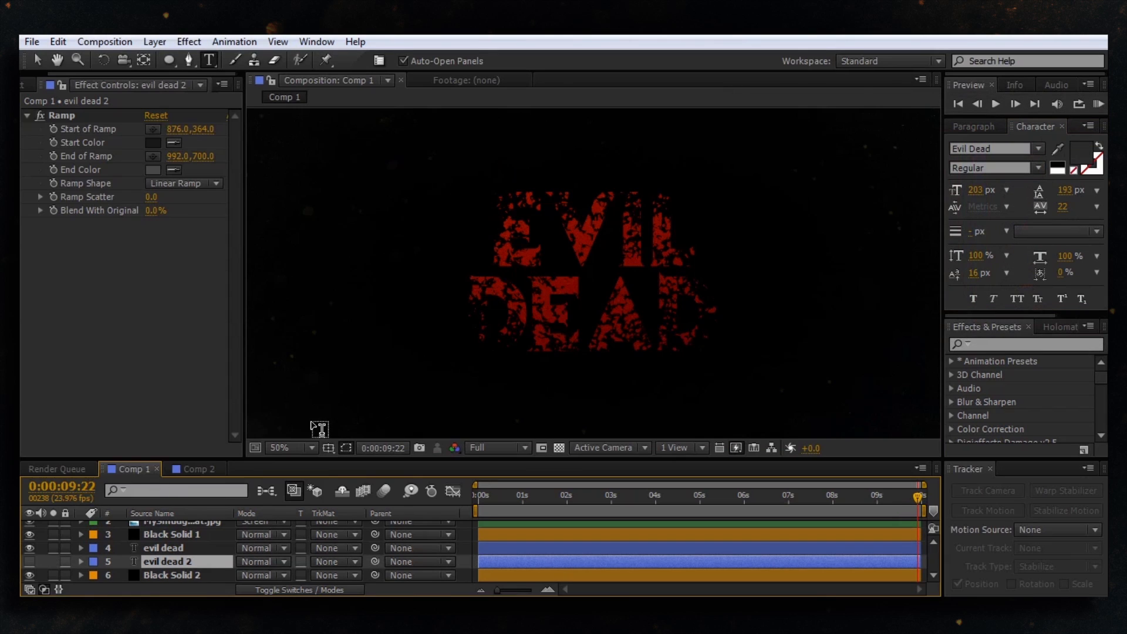
click(29, 561)
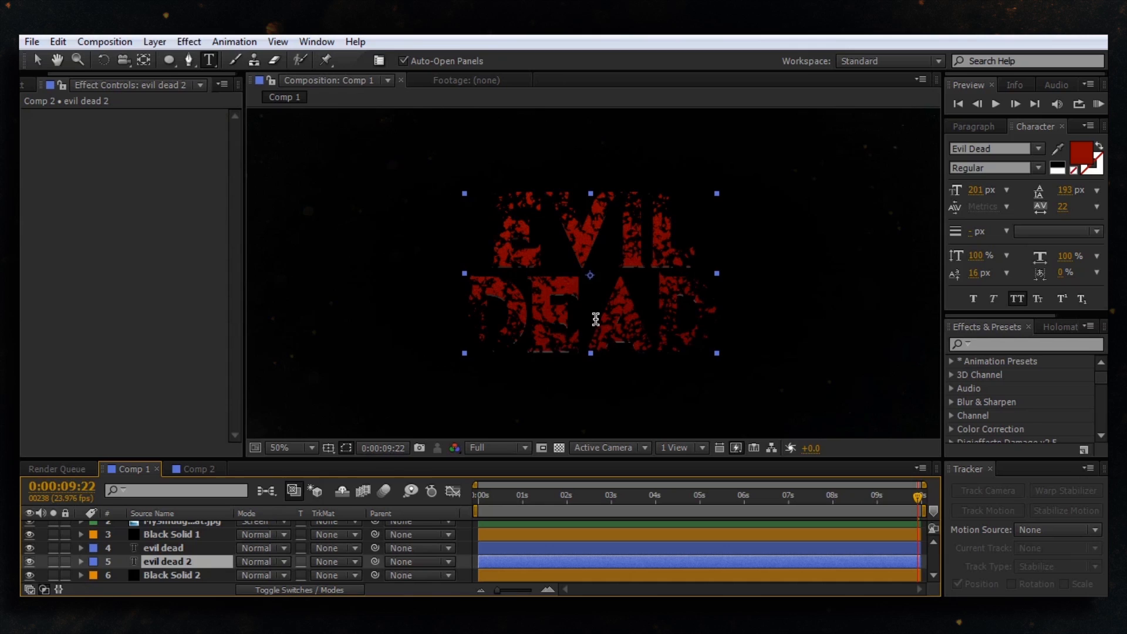
scroll(594, 320, up, 1)
click(199, 468)
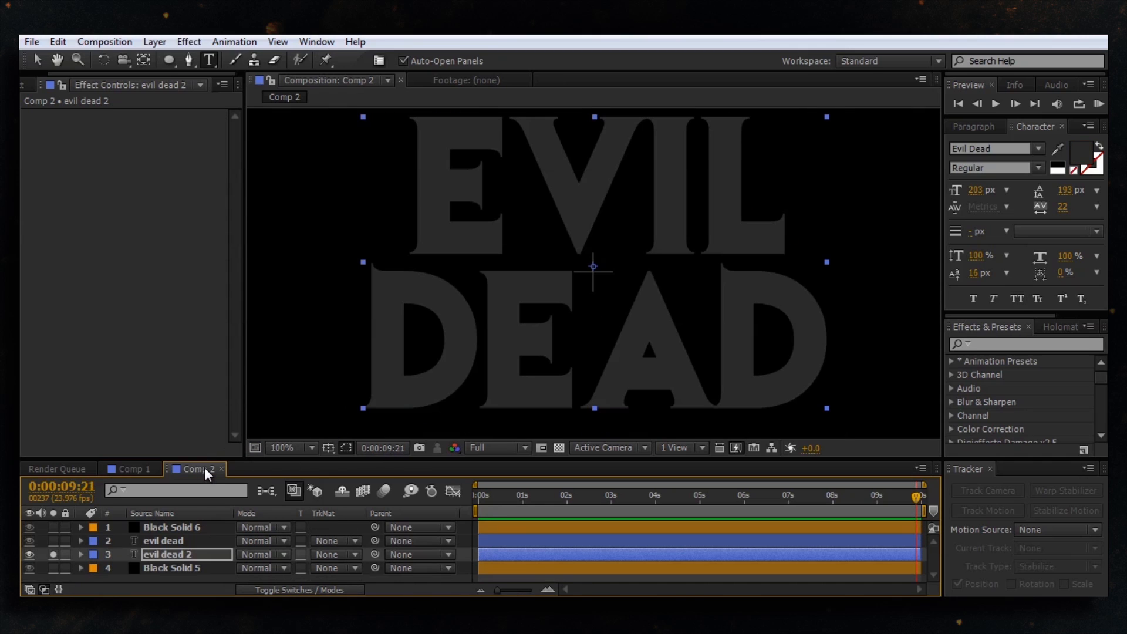
Step: Nudge the gray evil dead 2 text 2 px down and unsolo it to inspect the edges against the red text
click(43, 60)
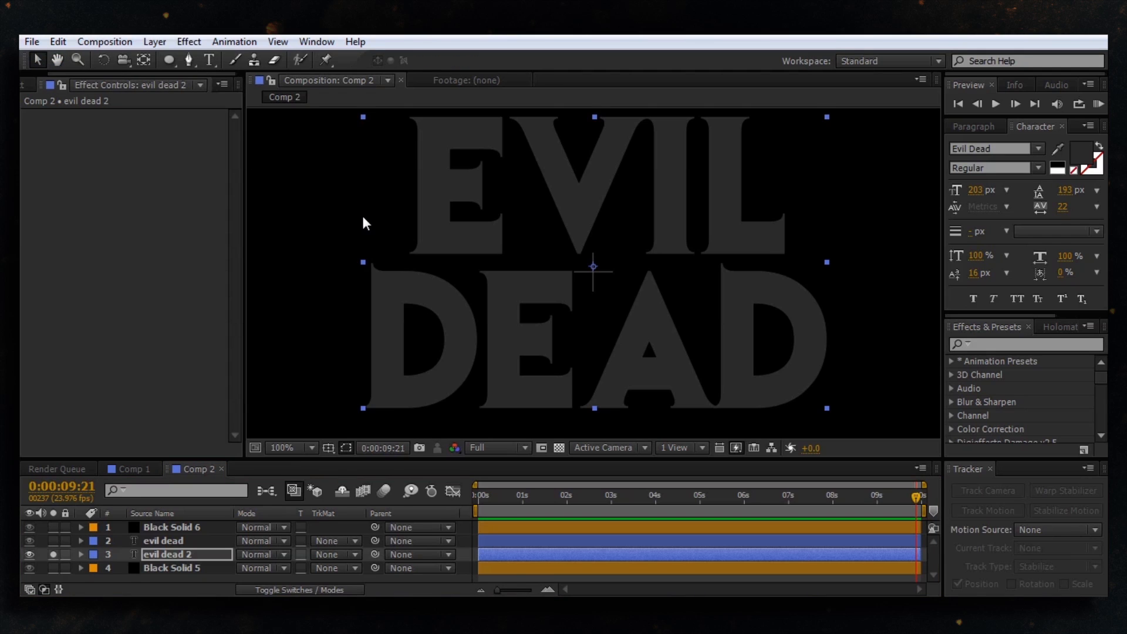
key(Down)
key(Down)
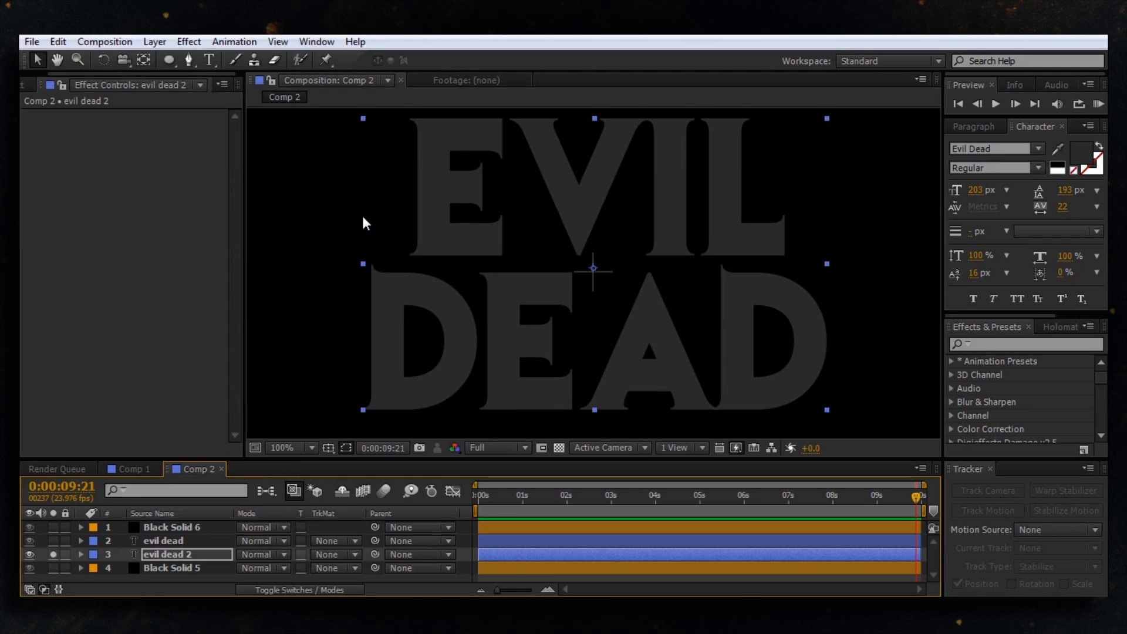
click(53, 554)
key(period)
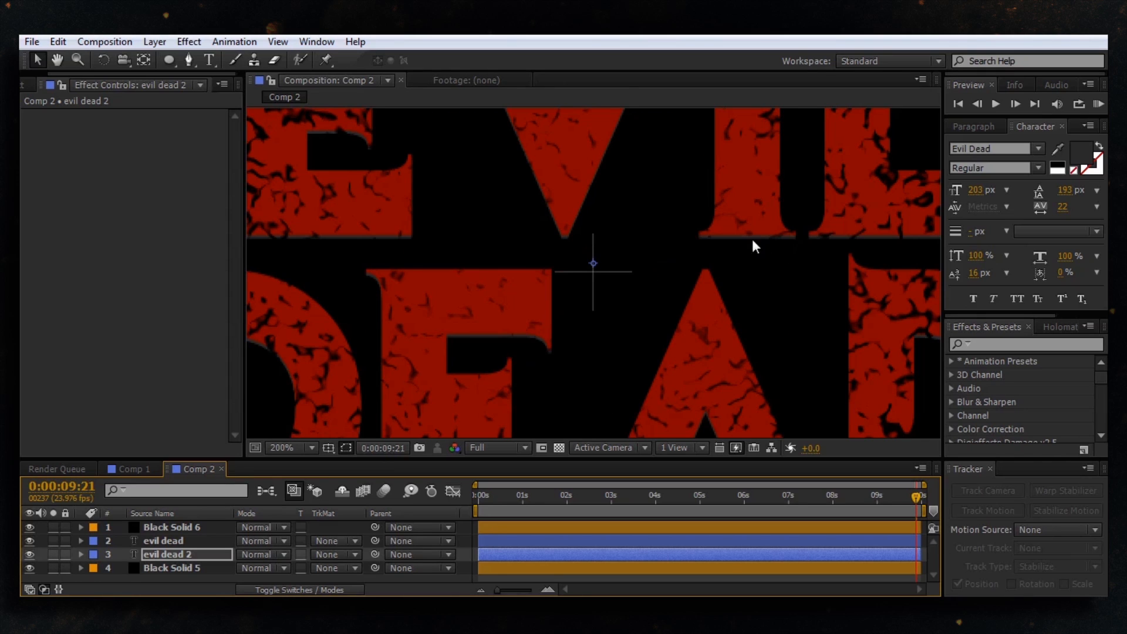
key(comma)
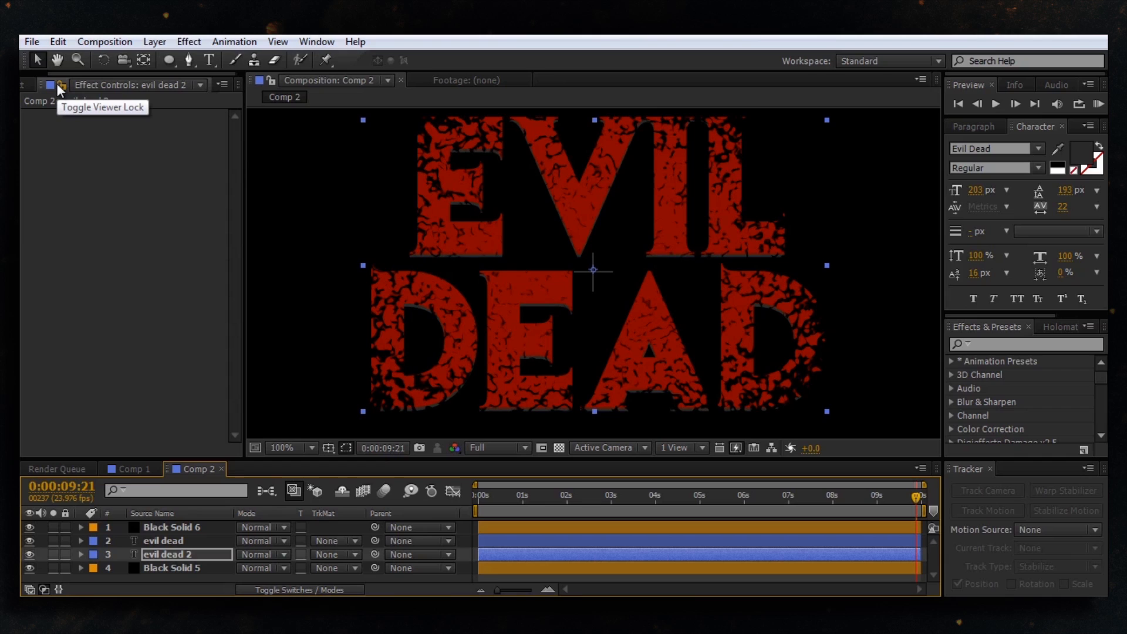
Step: Try small position nudges of the gray evil dead 2 text behind the red title
key(shift+Left)
key(shift+Right)
key(Up)
key(Up)
key(Down)
key(Down)
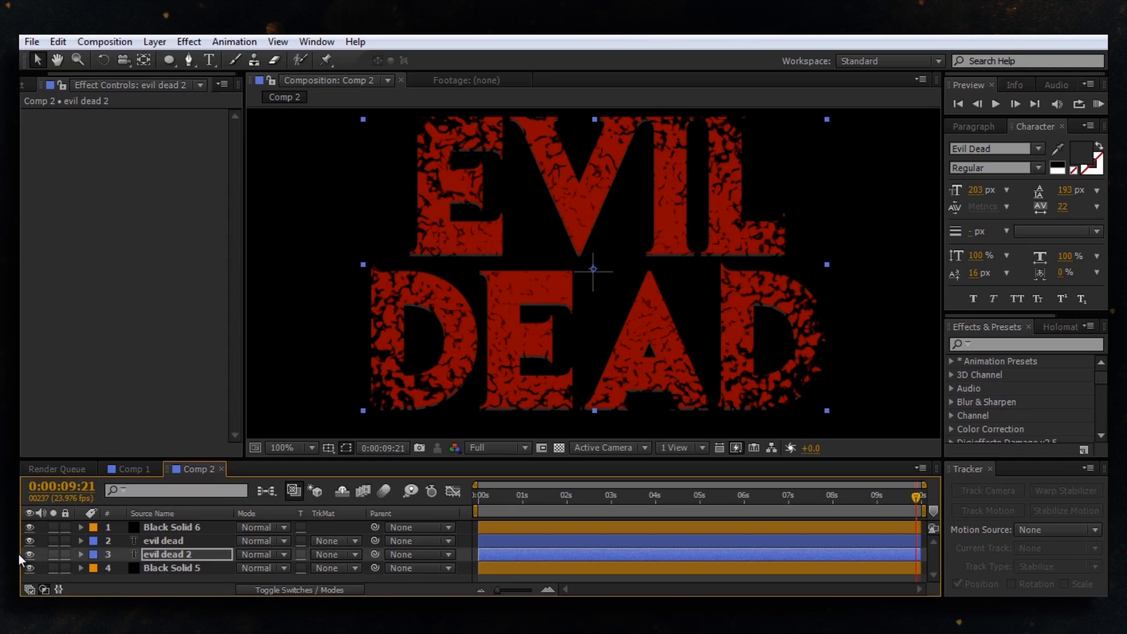
Step: Delete the gray evil dead 2 layer and view the whole title again
key(Delete)
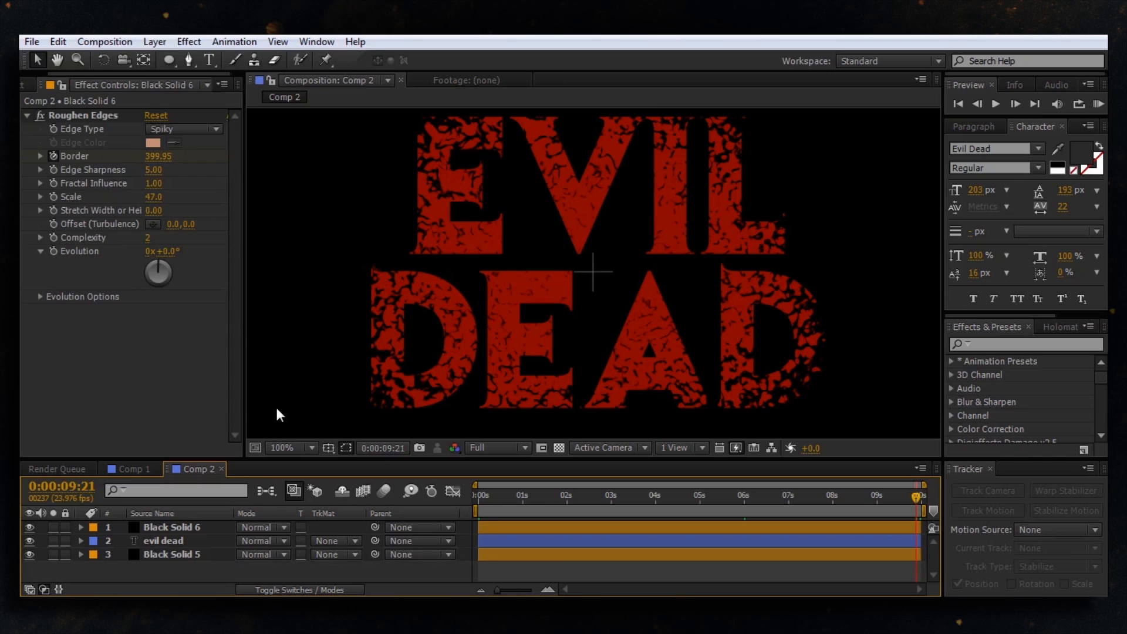
scroll(586, 290, down, 3)
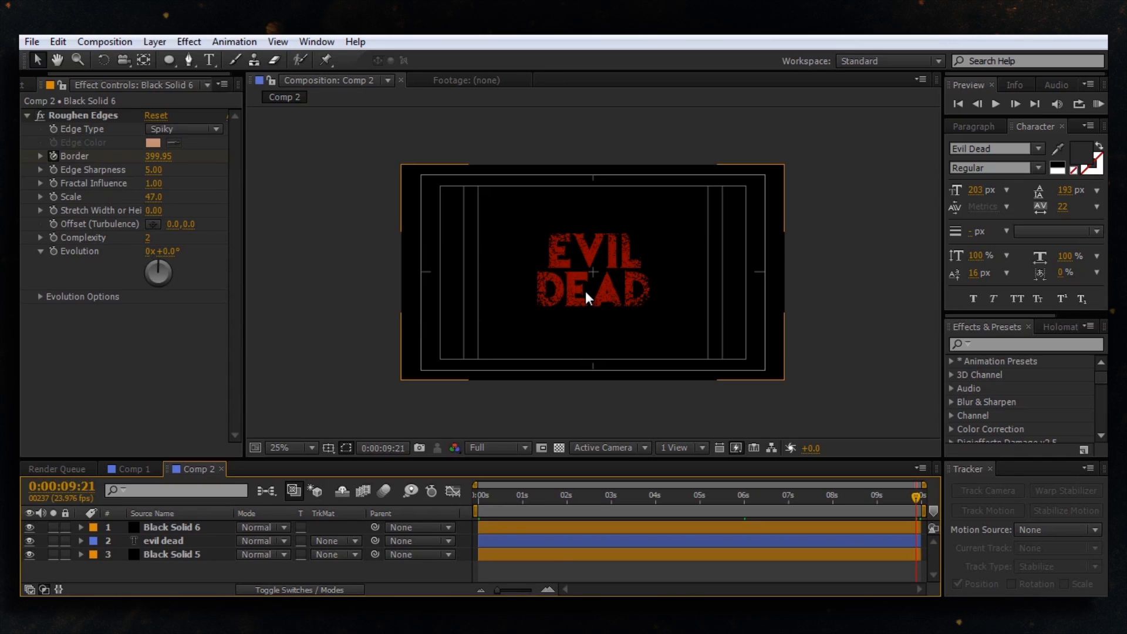
scroll(586, 291, up, 2)
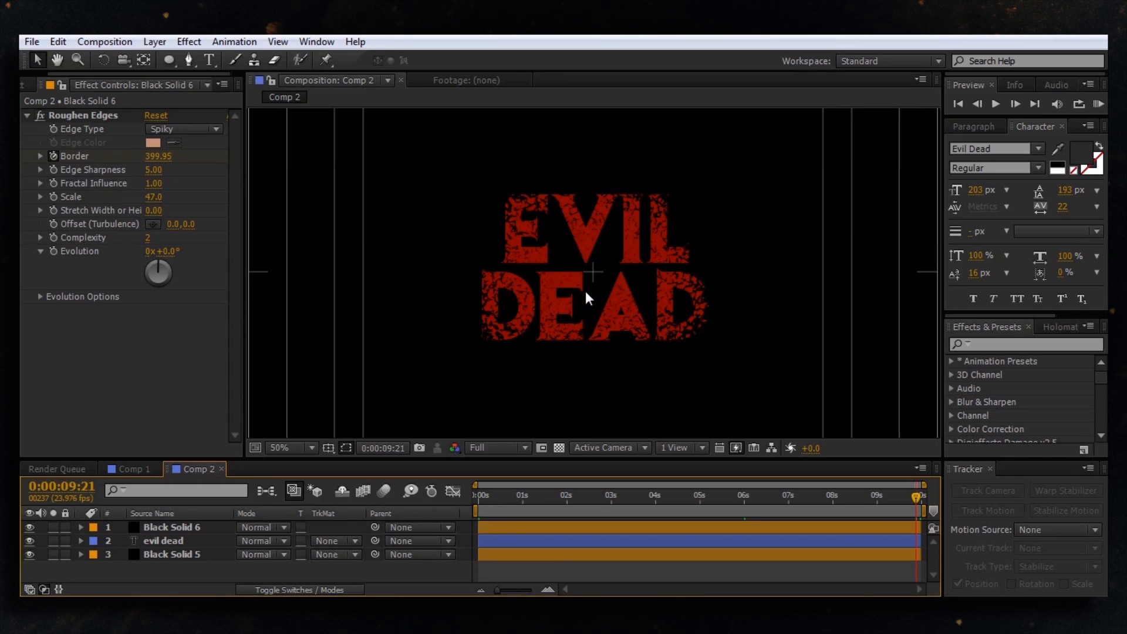
Step: Add MySmudgyDesat.jpg above all layers in Comp 2 and fit it to the comp size
click(26, 83)
click(64, 259)
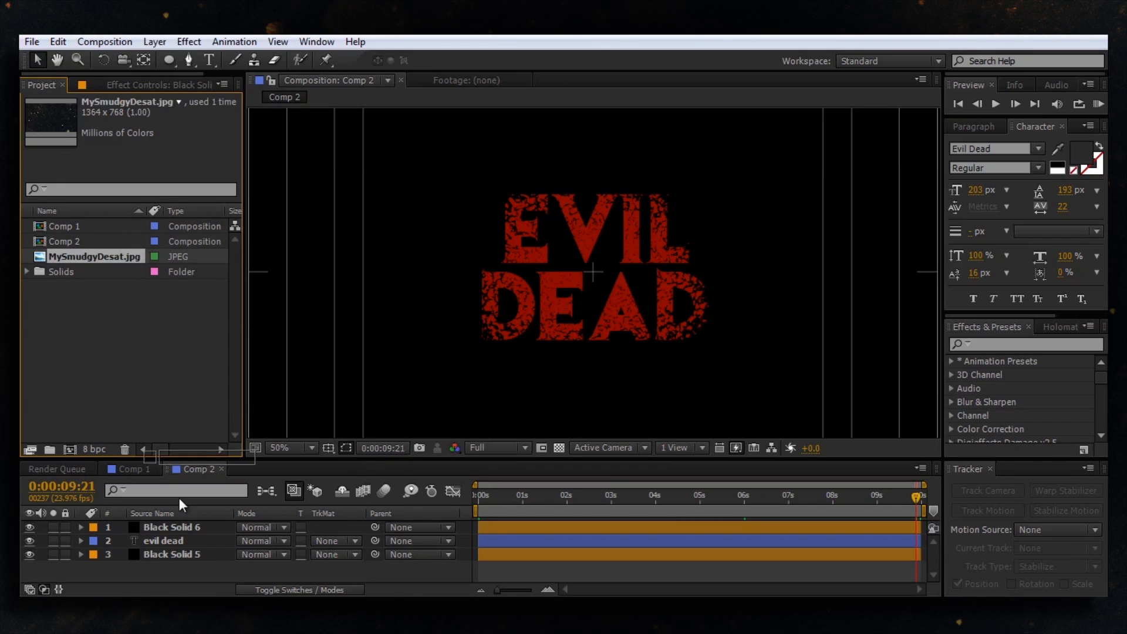
drag(178, 498, 185, 527)
scroll(482, 373, down, 1)
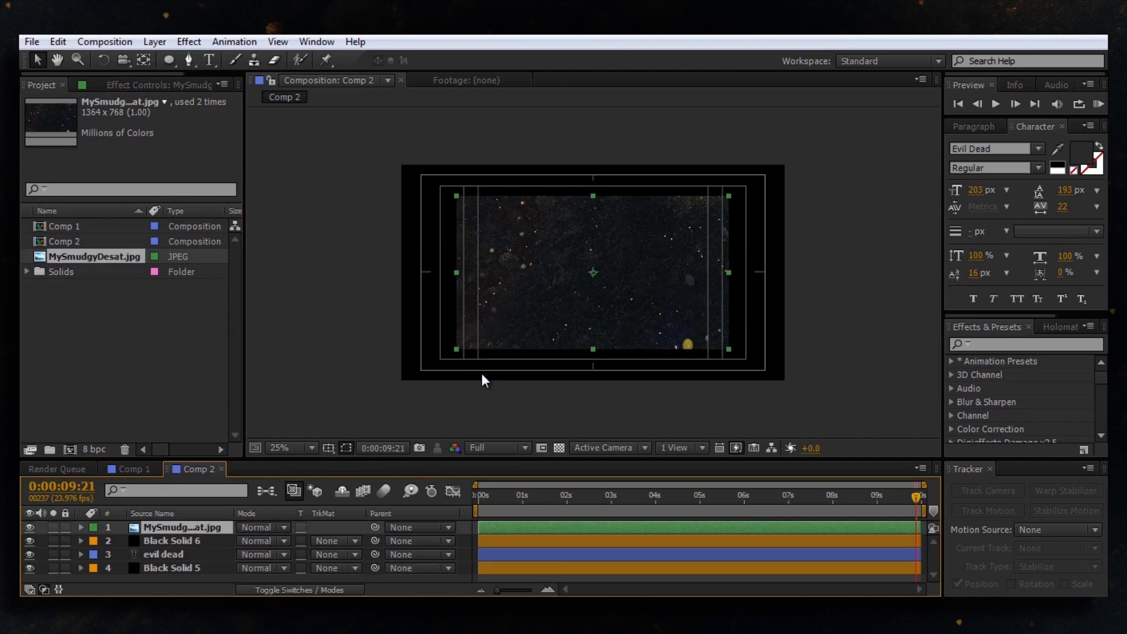
right_click(190, 527)
mouse_move(346, 157)
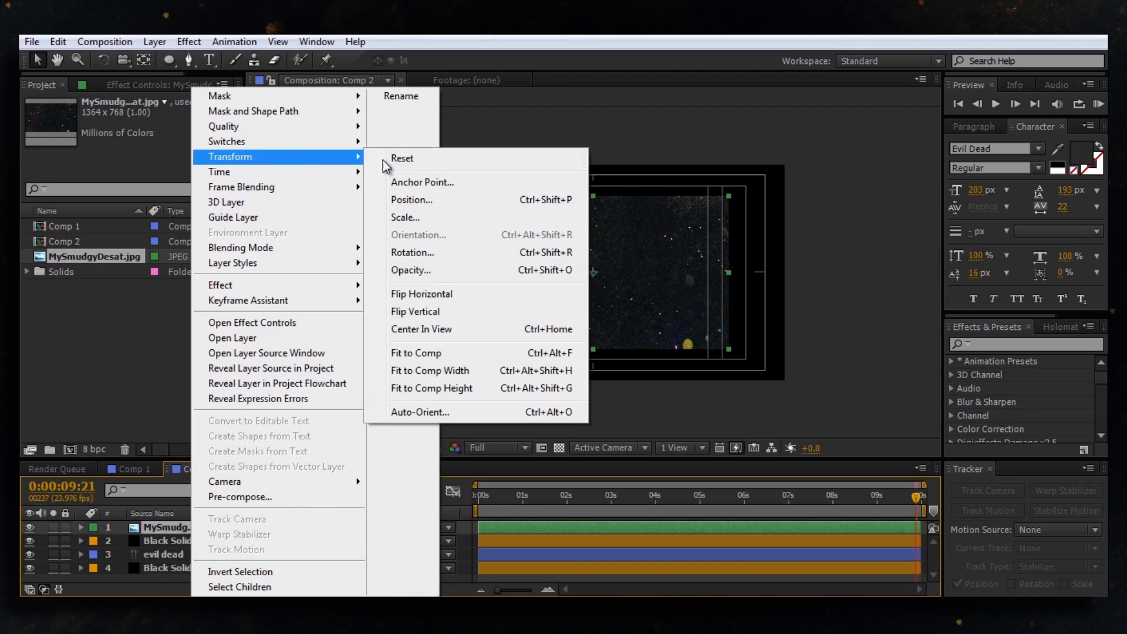
click(427, 353)
Step: Add a full-size elliptical mask to the MySmudgyDesat.jpg layer and set its mode to Subtract
double_click(168, 55)
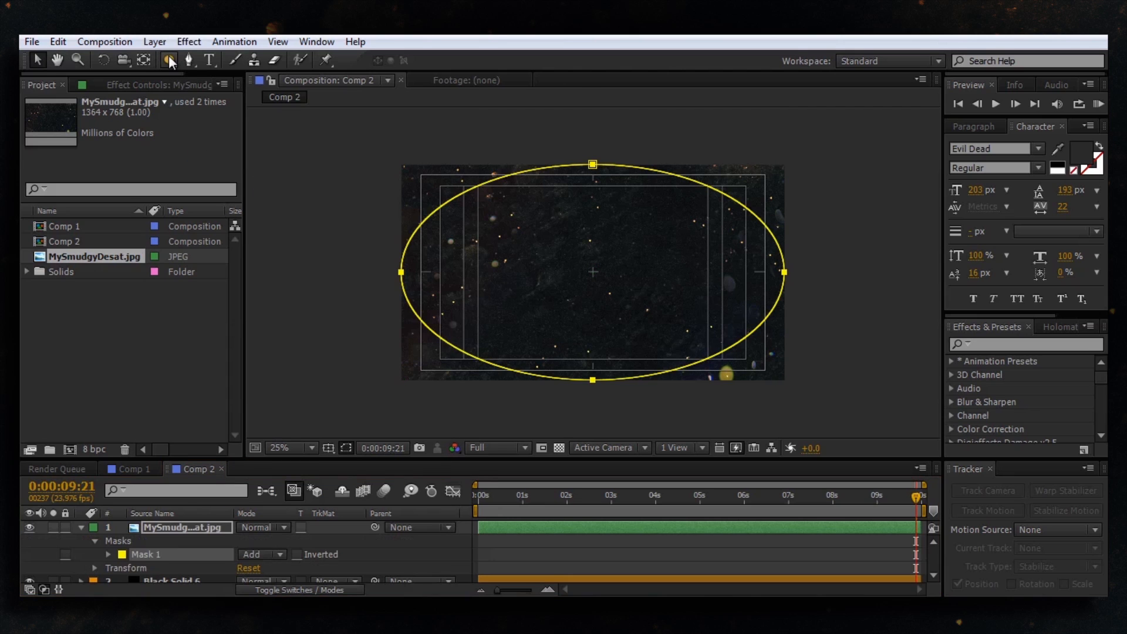
click(259, 554)
click(276, 469)
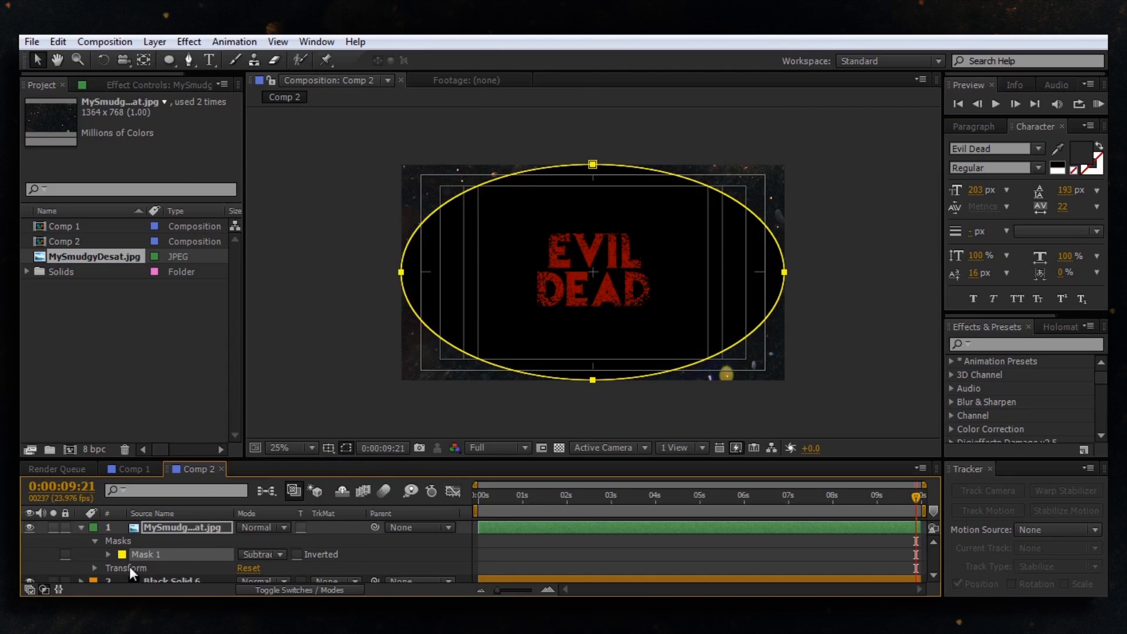
Step: Set Mask 1's feather to 491 pixels and its expansion to about 171 pixels
click(108, 555)
drag(246, 581, 162, 582)
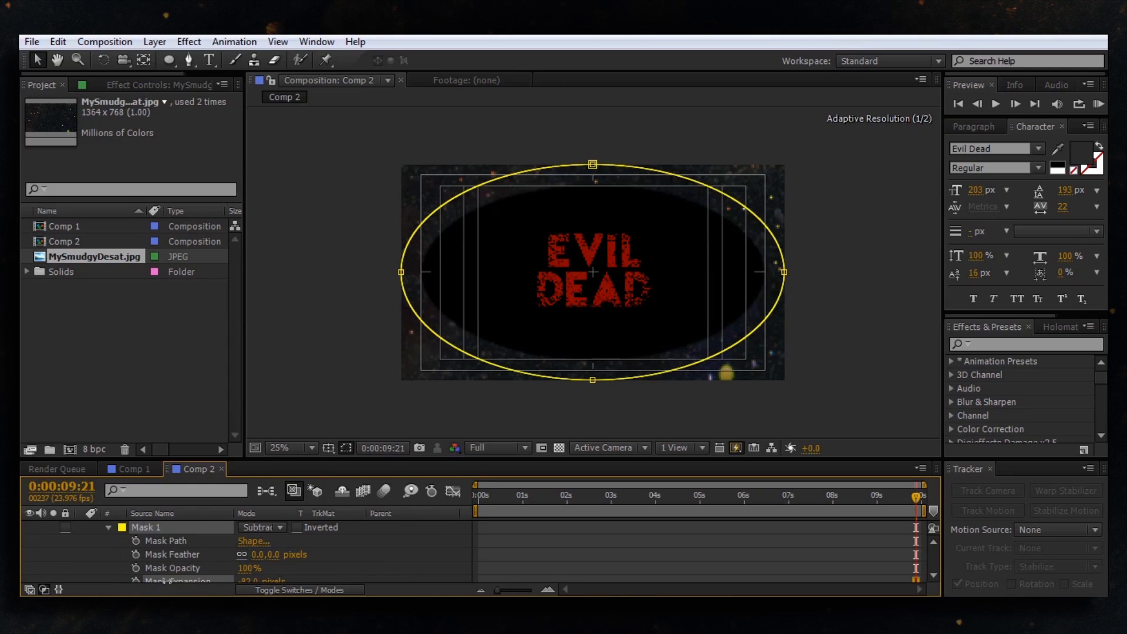
drag(274, 555, 667, 553)
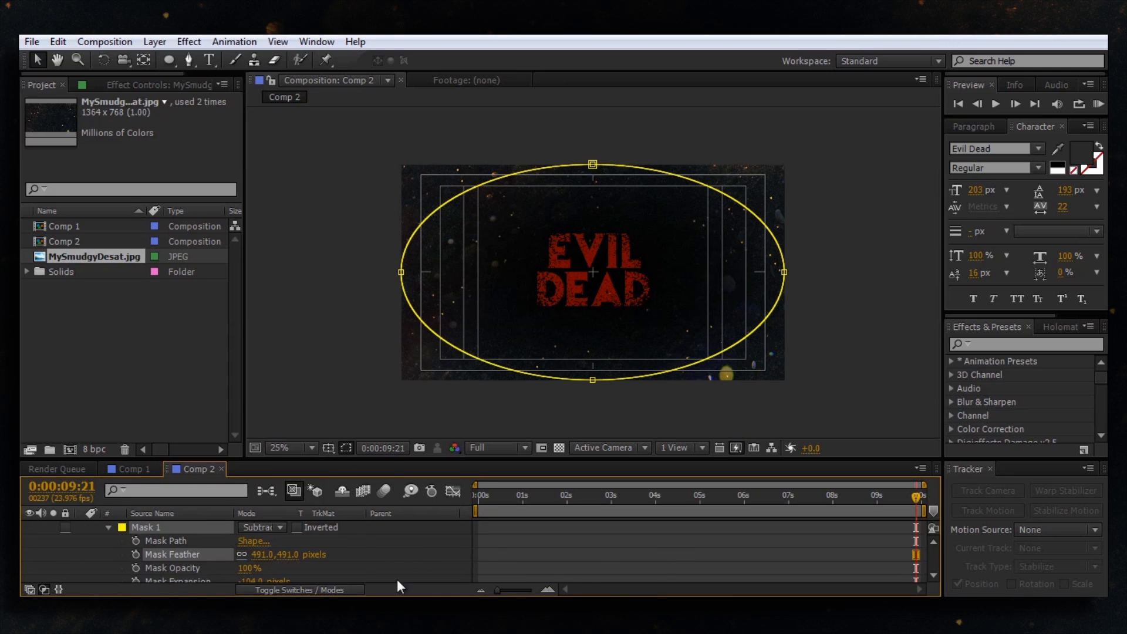
drag(245, 581, 468, 576)
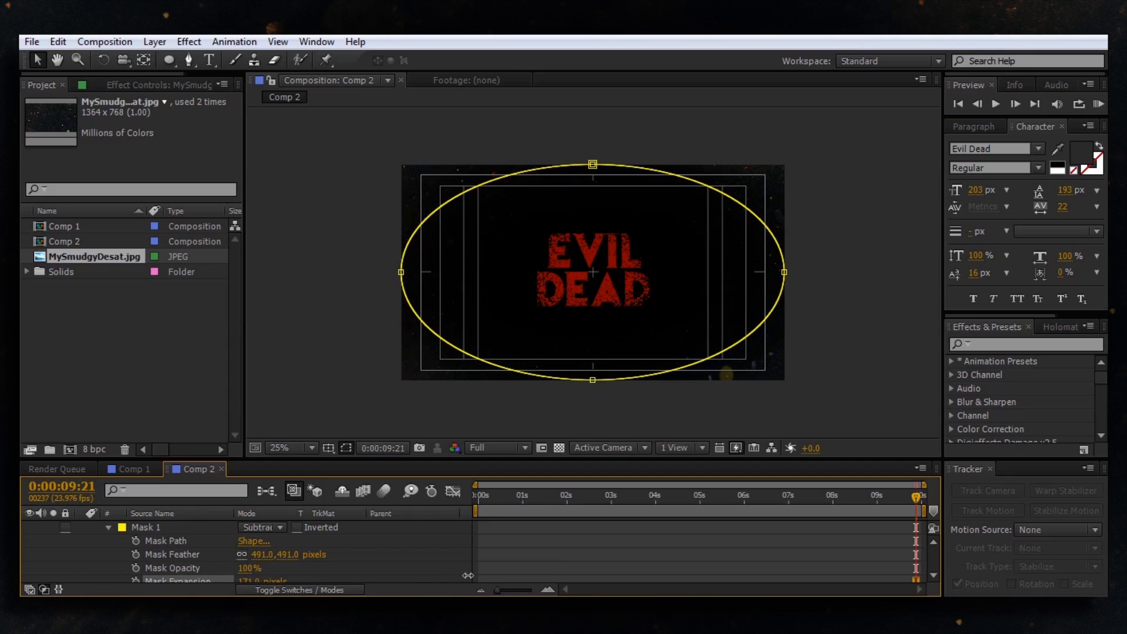
Step: Set the MySmudgyDesat.jpg layer's blending mode to Screen and inspect the title up close
scroll(353, 558, up, 2)
click(273, 528)
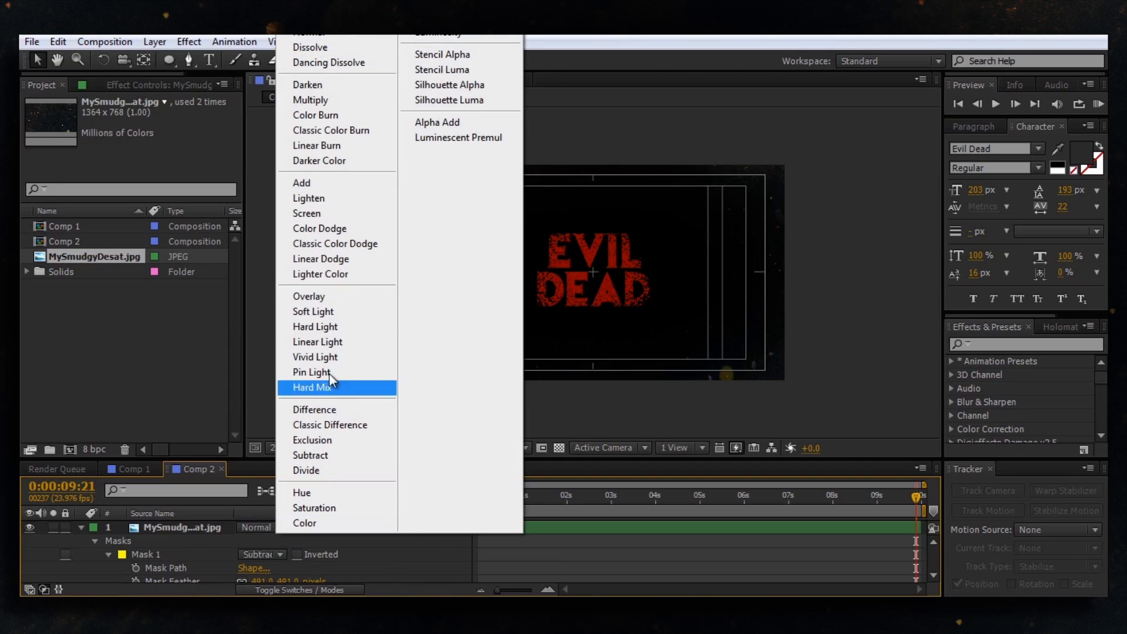
click(307, 213)
scroll(611, 266, up, 1)
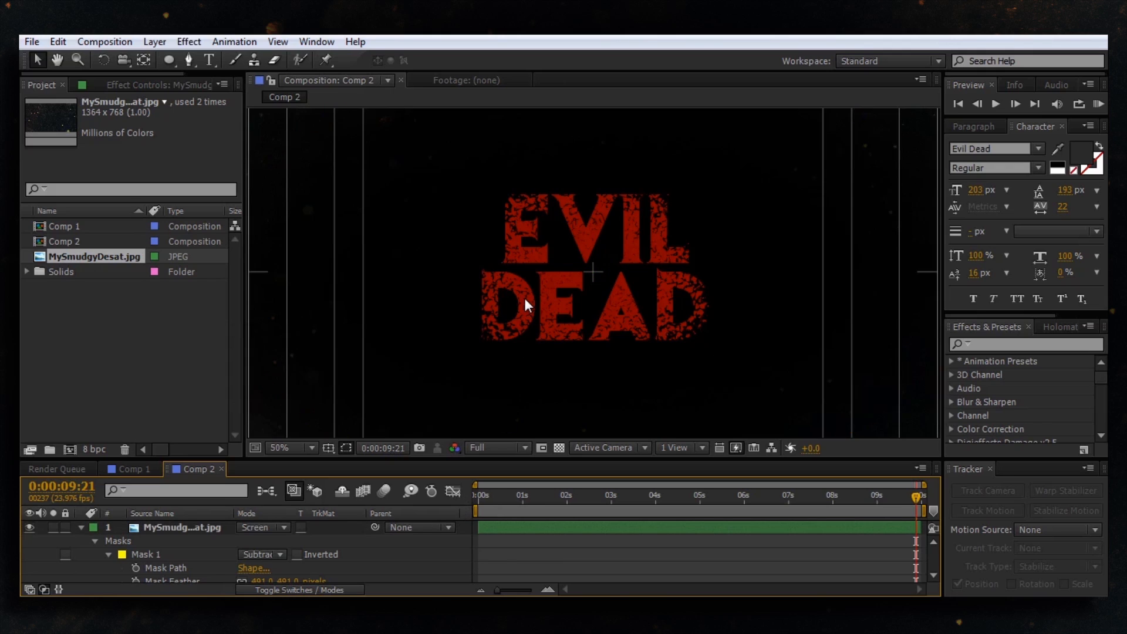
scroll(539, 295, down, 1)
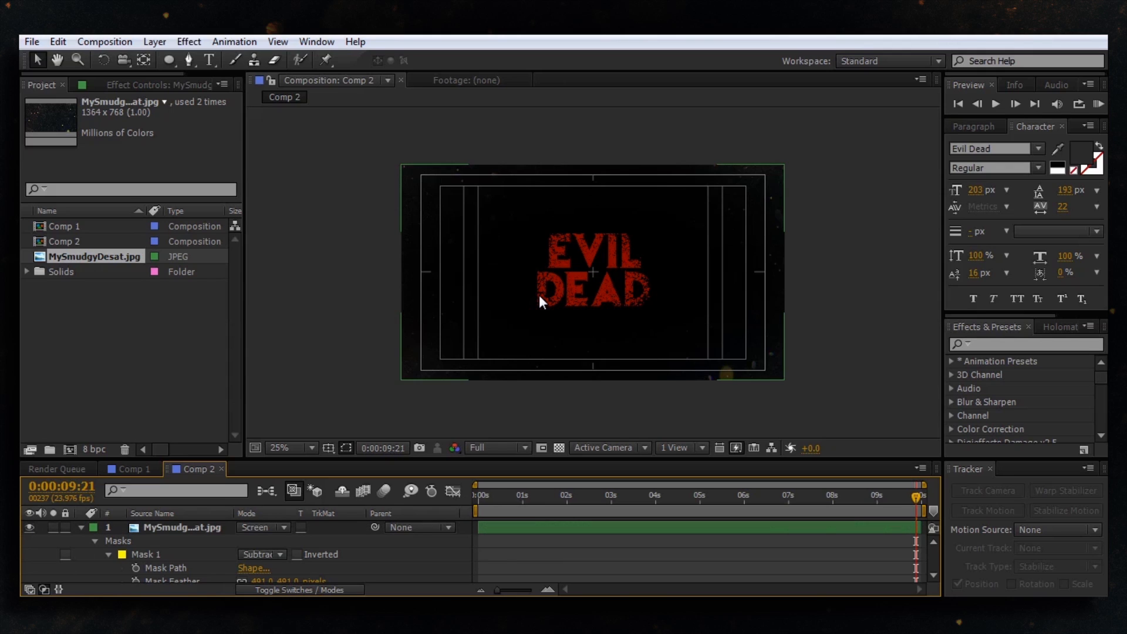
scroll(539, 295, up, 1)
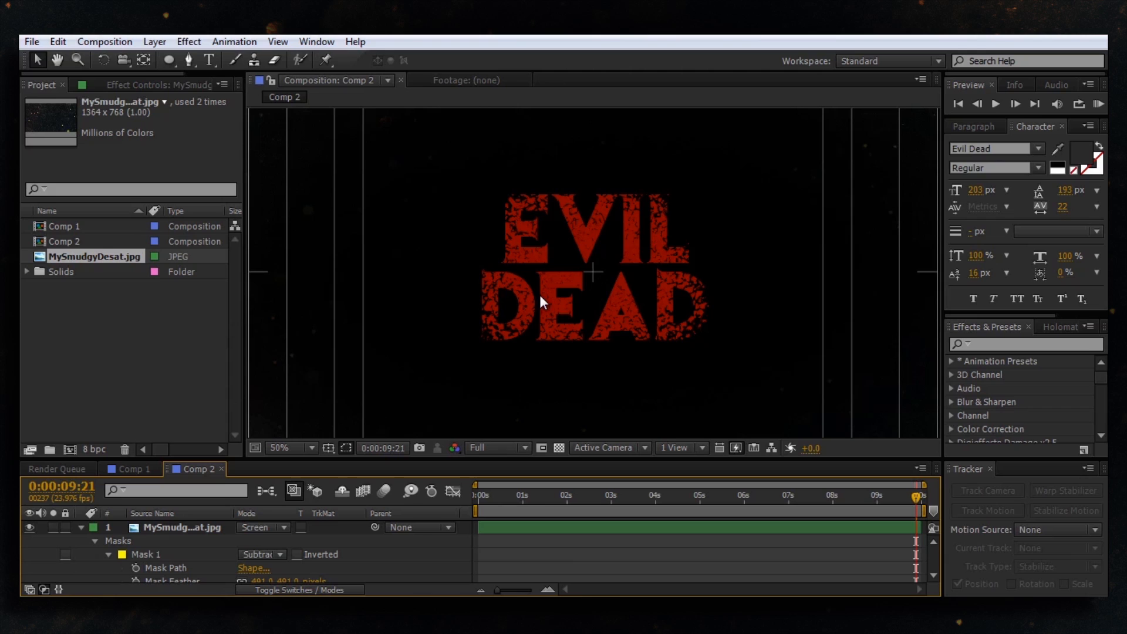
key(space)
drag(535, 301, 503, 224)
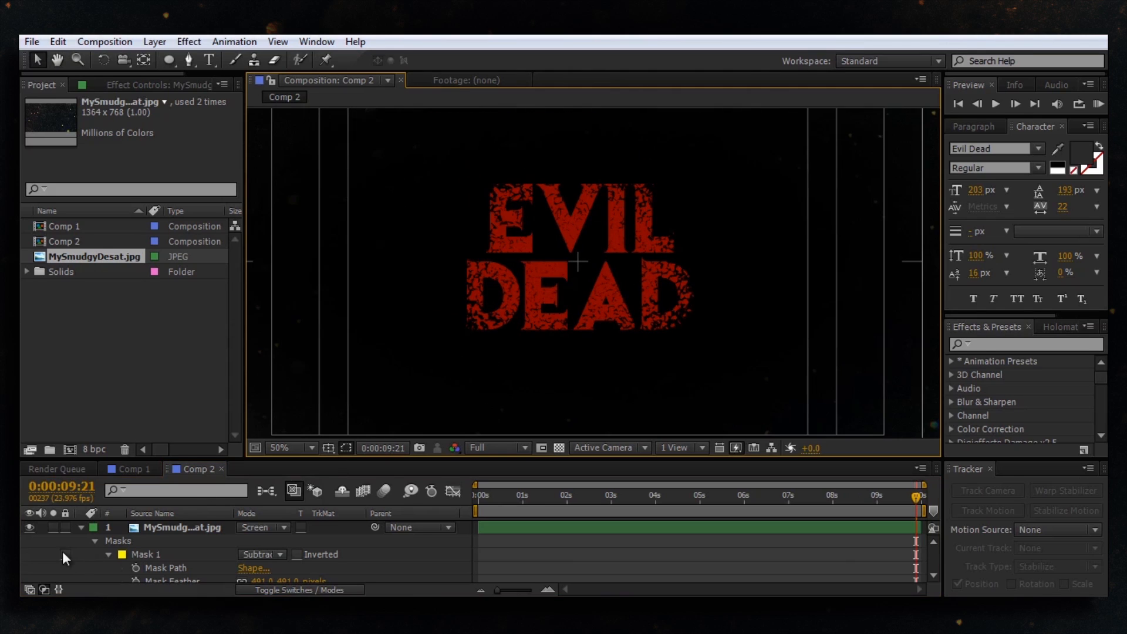
Step: Find the Ramp effect and apply it to the evil dead text layer
click(82, 528)
click(150, 553)
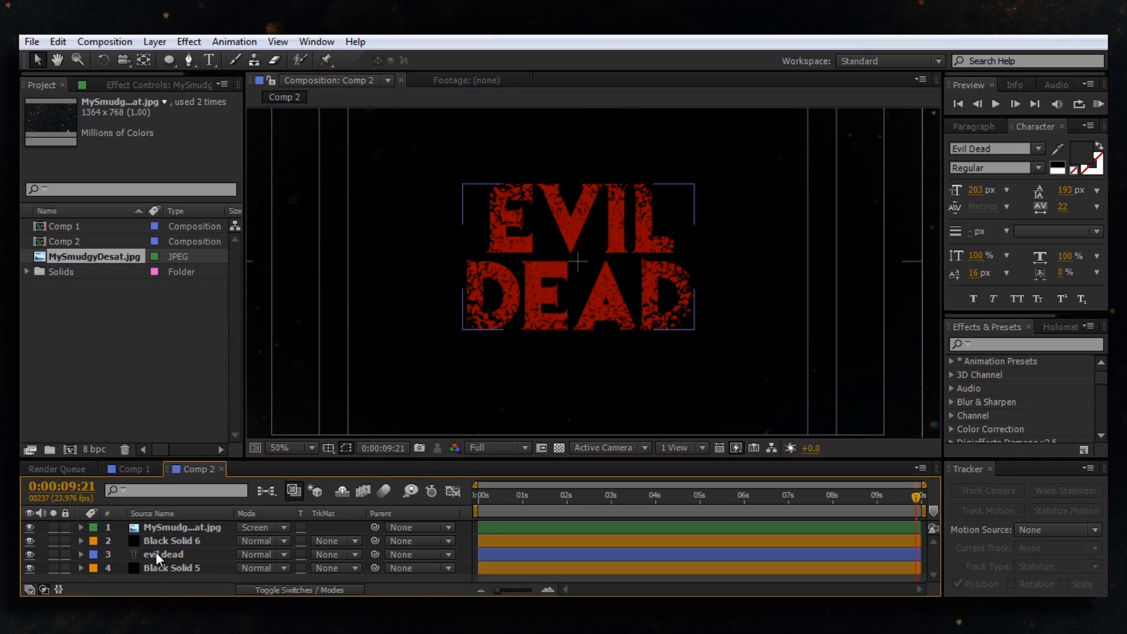
click(157, 550)
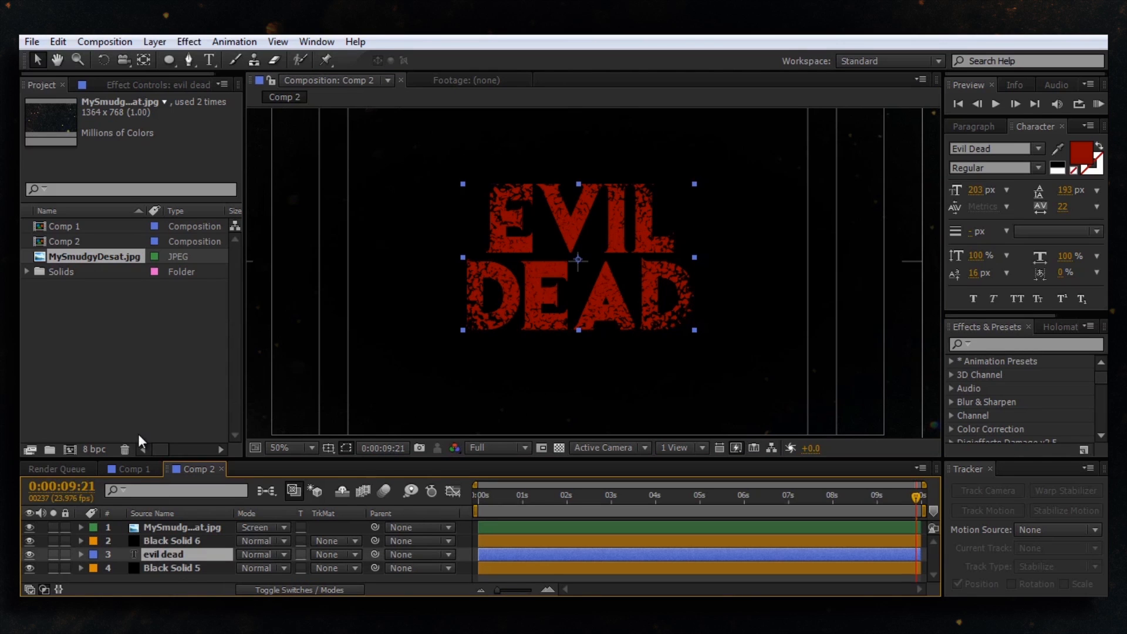
click(186, 42)
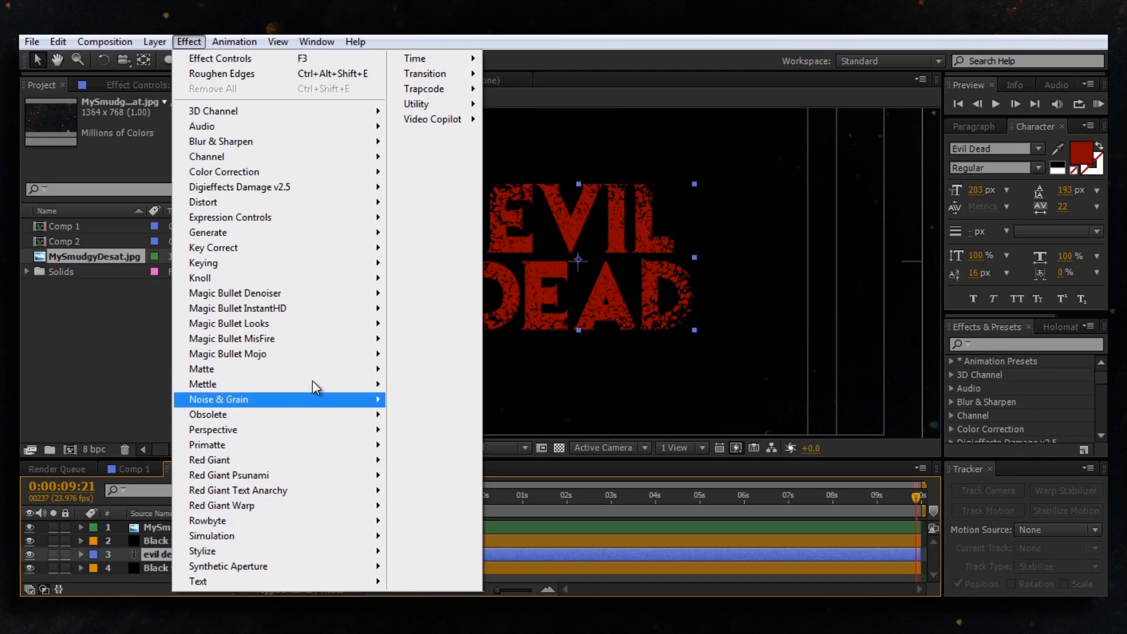
click(1030, 332)
click(1023, 344)
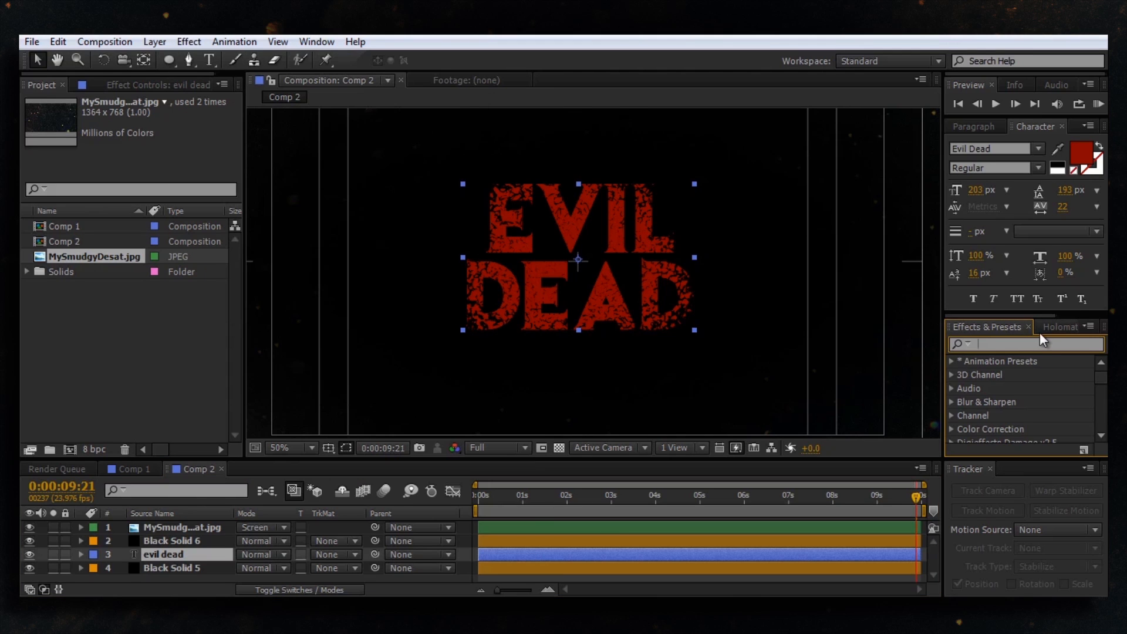
text(ramp)
click(991, 374)
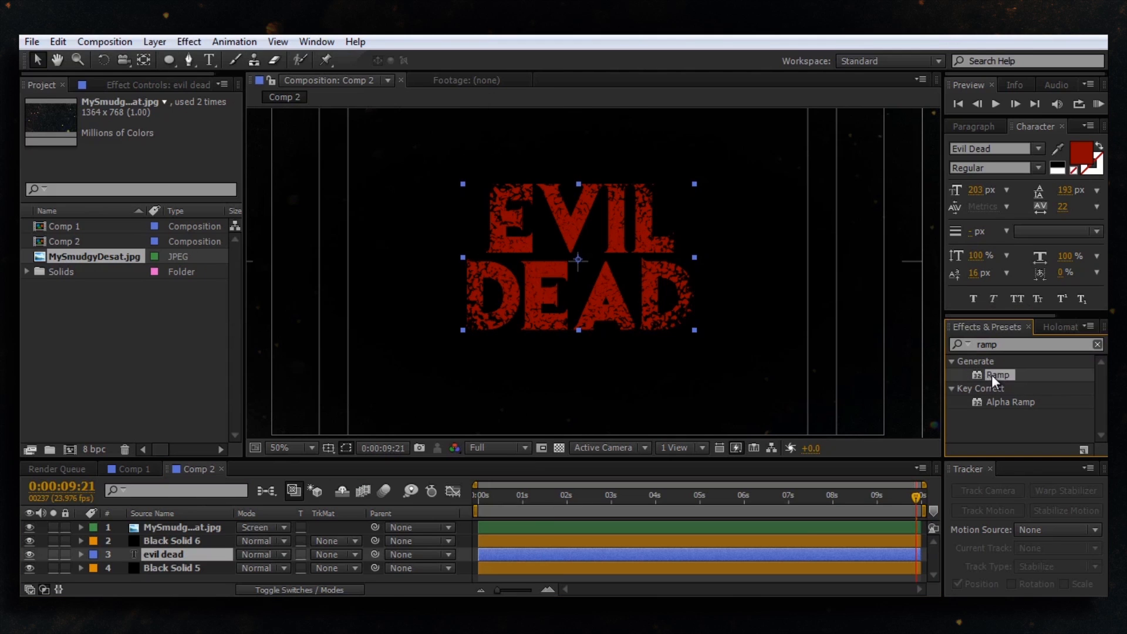
drag(992, 374, 166, 561)
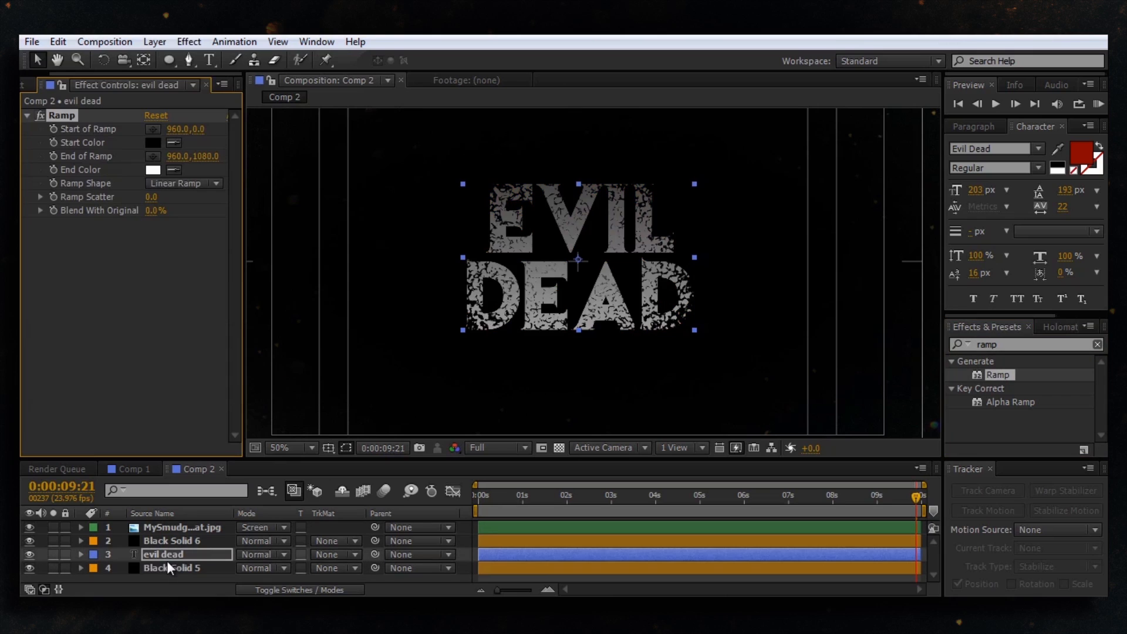
Step: Move the ramp's start point to 904, 316 above the title and its end point to 996, 716 below it
key(comma)
drag(586, 161, 575, 224)
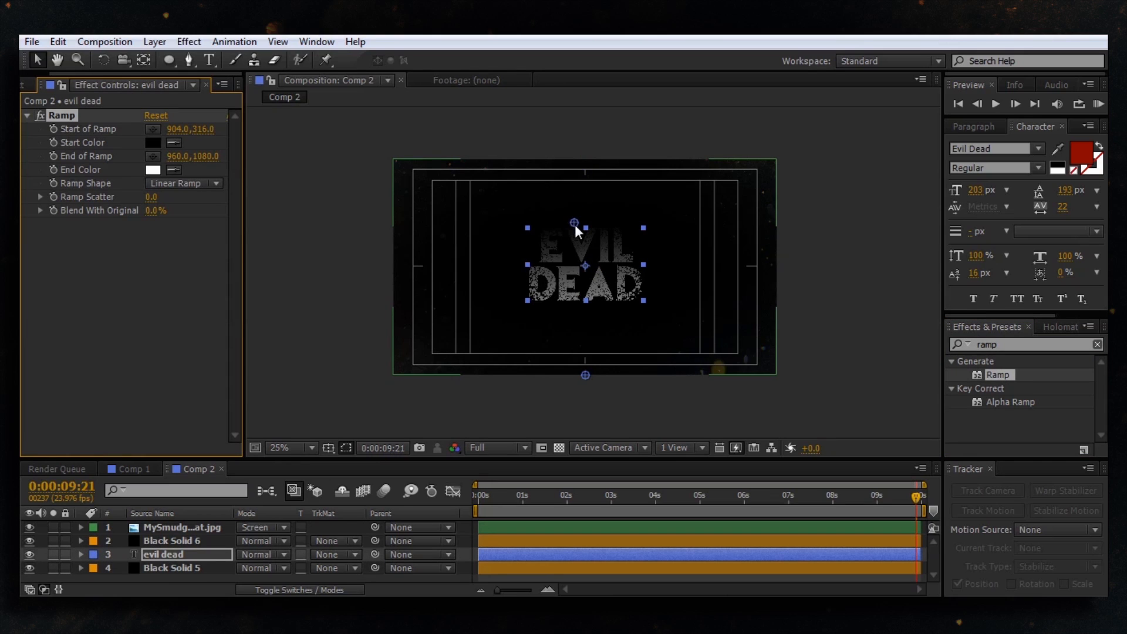
drag(585, 376, 592, 302)
key(period)
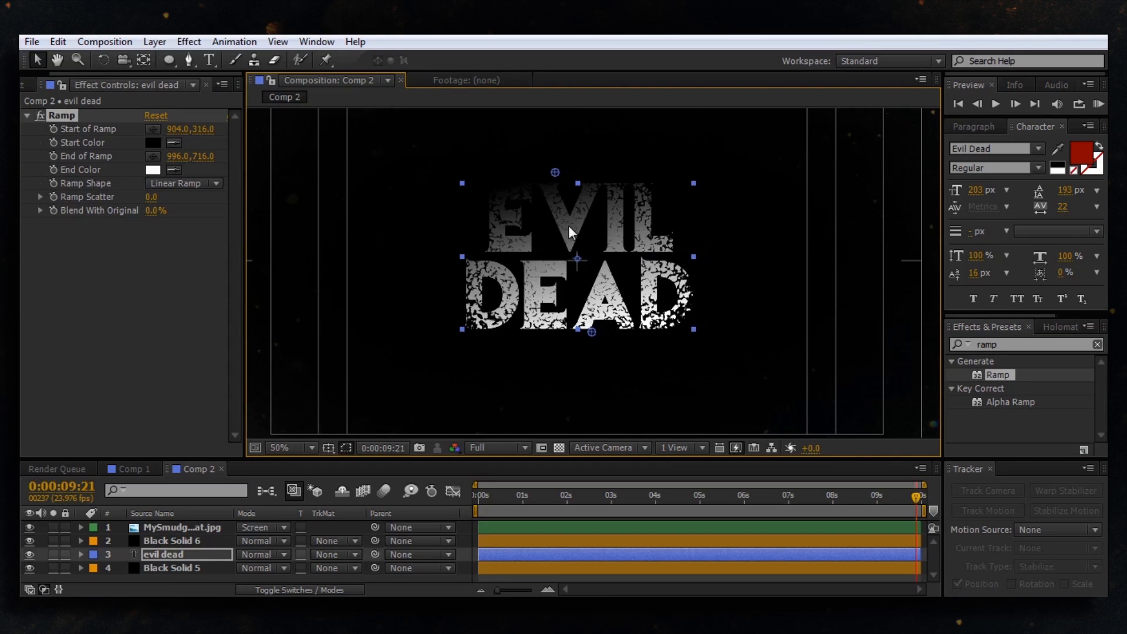
Step: Turn off the Ramp effect and sample the title's red for both its start and end colors
click(154, 142)
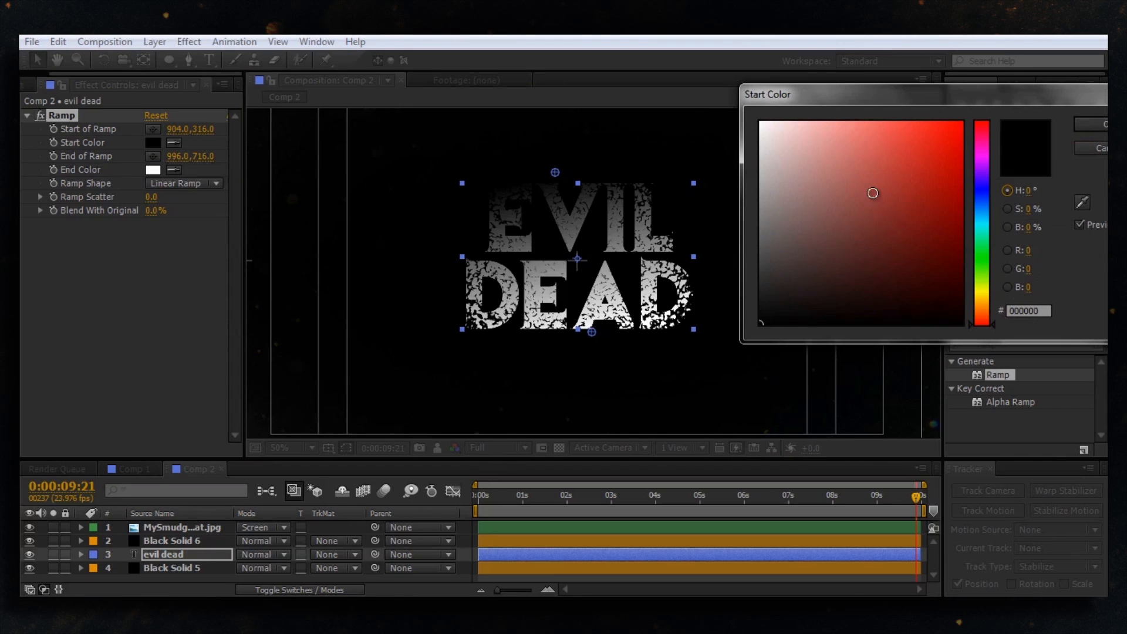
click(1104, 124)
click(40, 116)
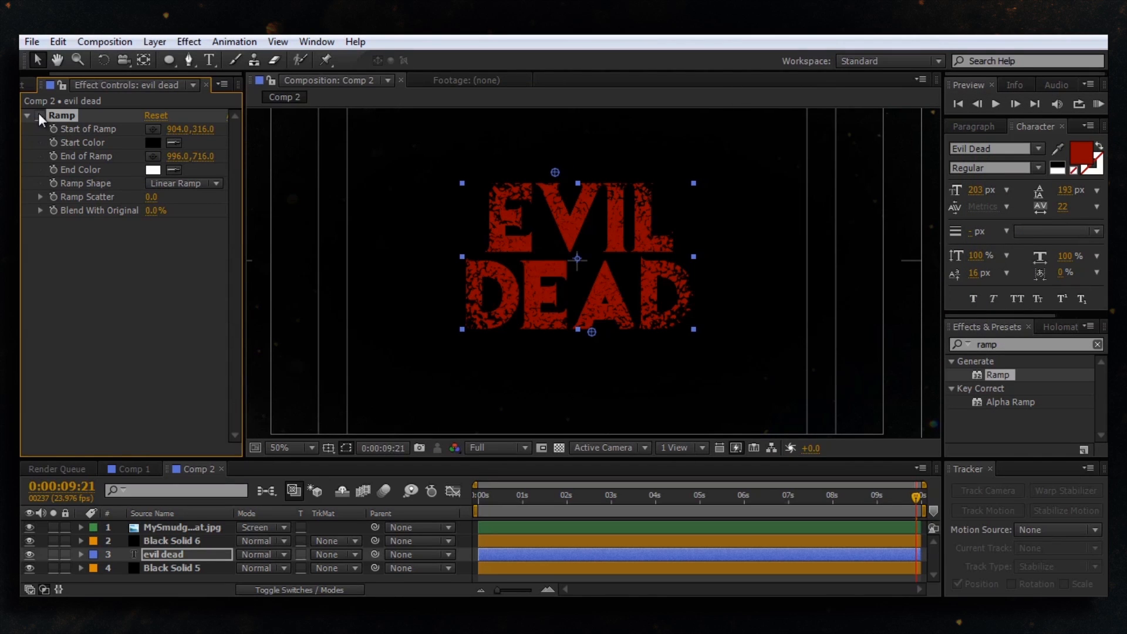
click(173, 143)
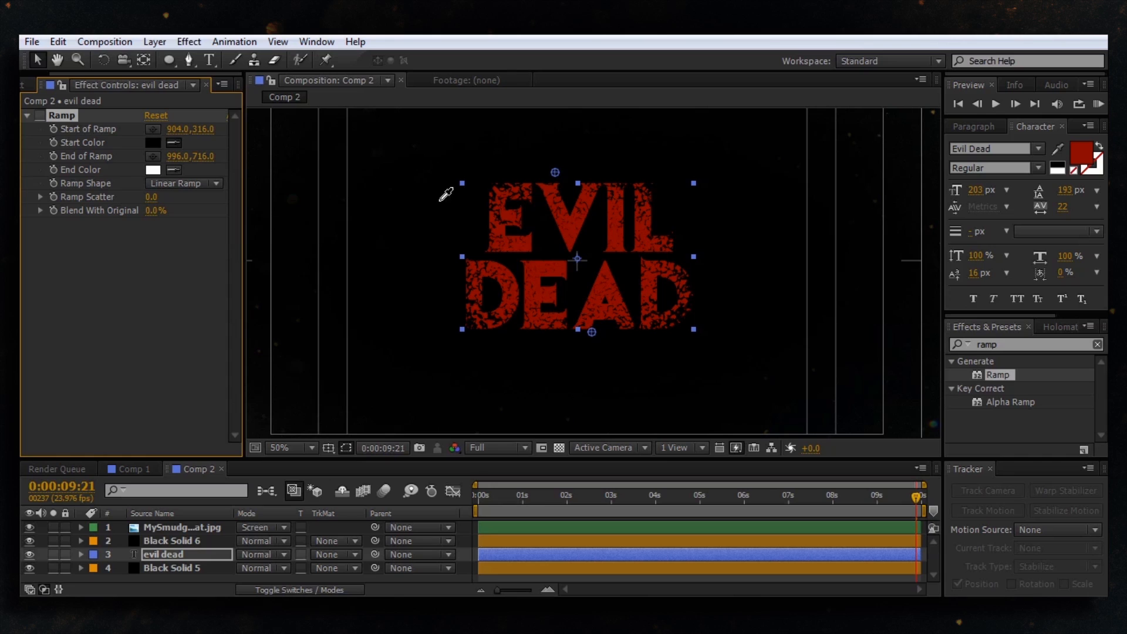
click(521, 241)
click(173, 170)
click(555, 272)
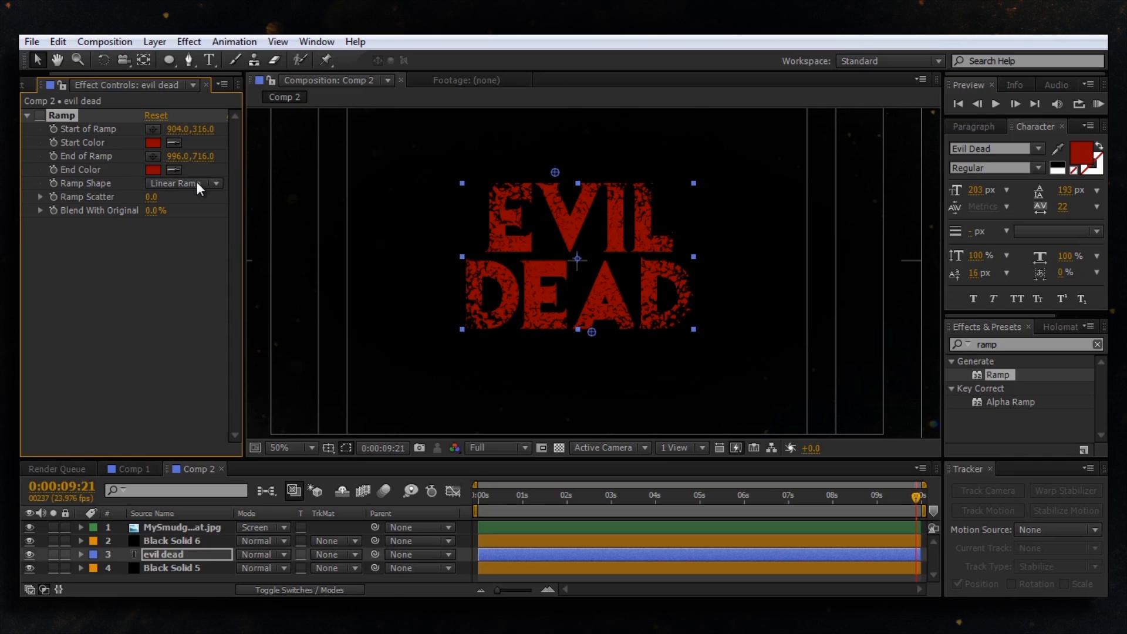
Step: Darken the ramp's end color to 730000 and turn the Ramp effect back on
click(153, 170)
mouse_move(909, 272)
mouse_down()
mouse_move(951, 235)
mouse_move(978, 234)
mouse_up()
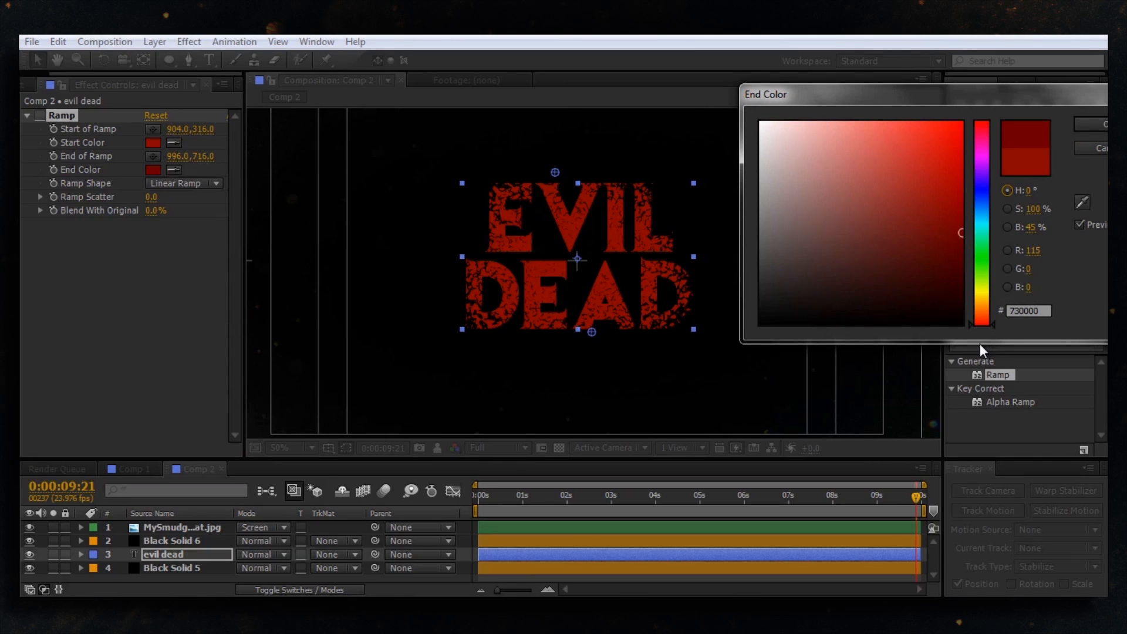
click(1097, 125)
click(42, 115)
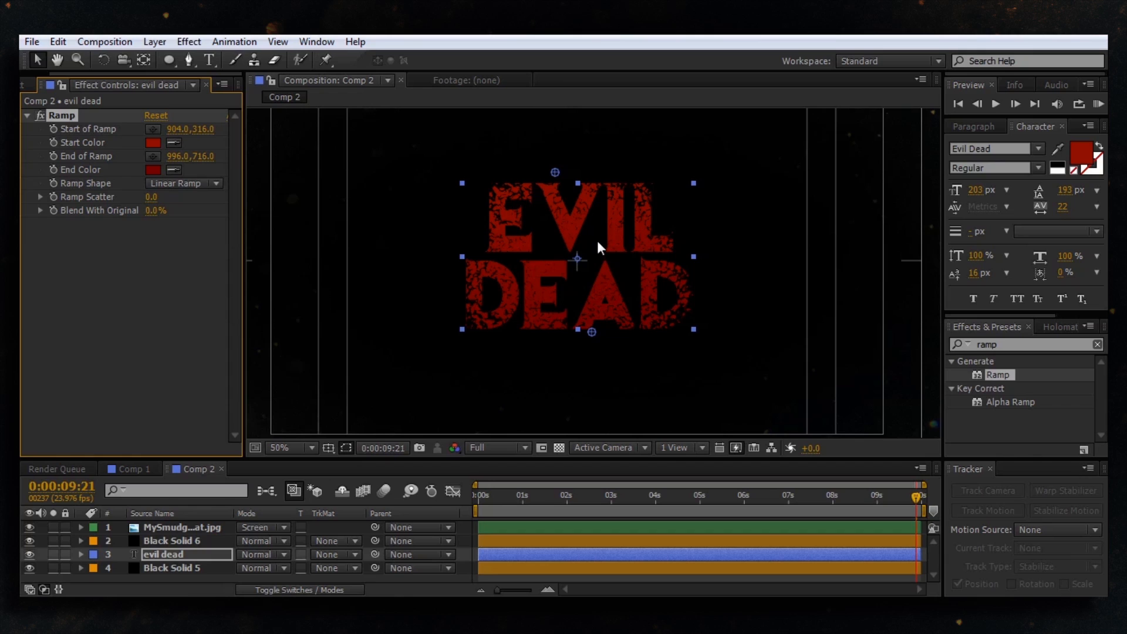
Step: Hide the title/action safe guides and scrub through Comp 2 to check the title's erosion
click(463, 554)
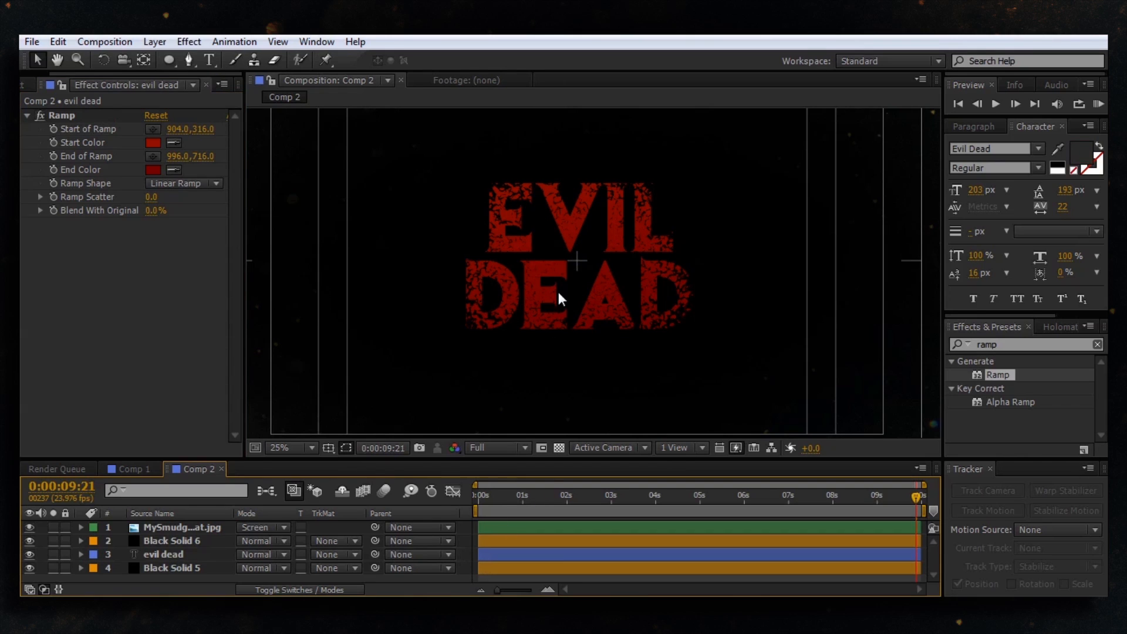
key(comma)
key(period)
click(330, 447)
click(344, 468)
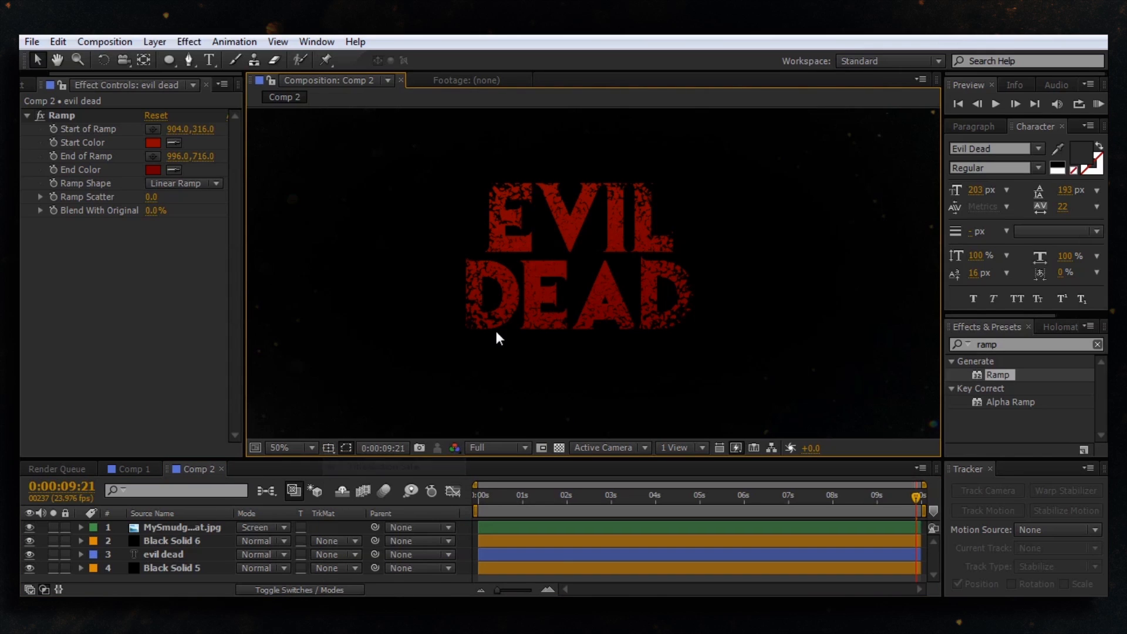
key(comma)
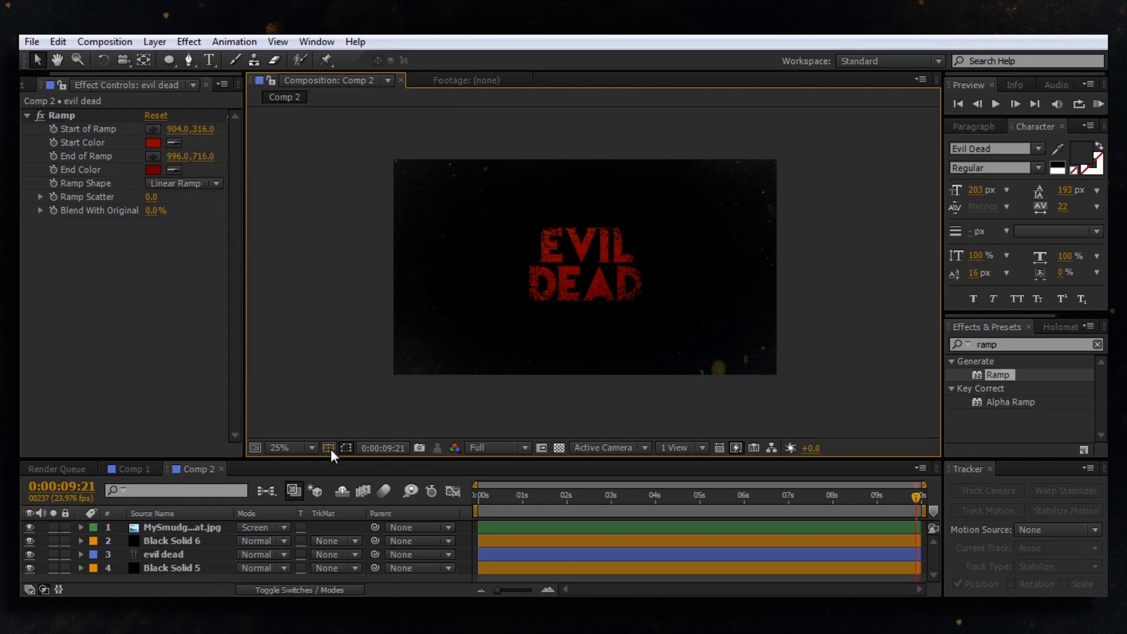
key(period)
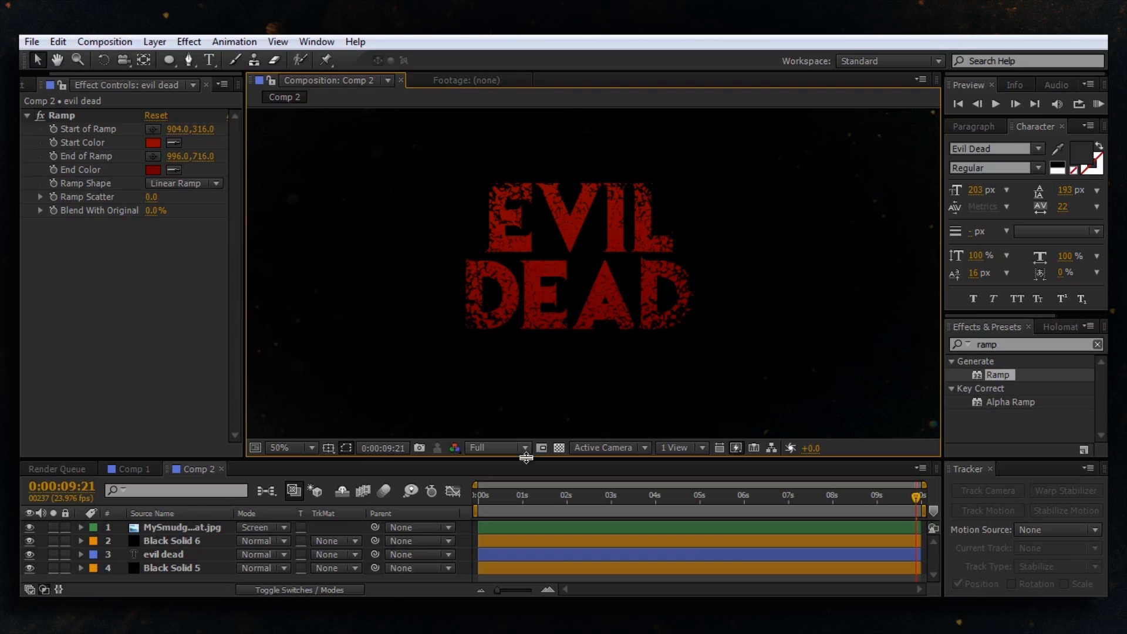
drag(478, 504, 901, 489)
Step: Start scale keyframes at 0:00:00:00 on both the Black Solid 6 and evil dead layers
key(Home)
click(182, 554)
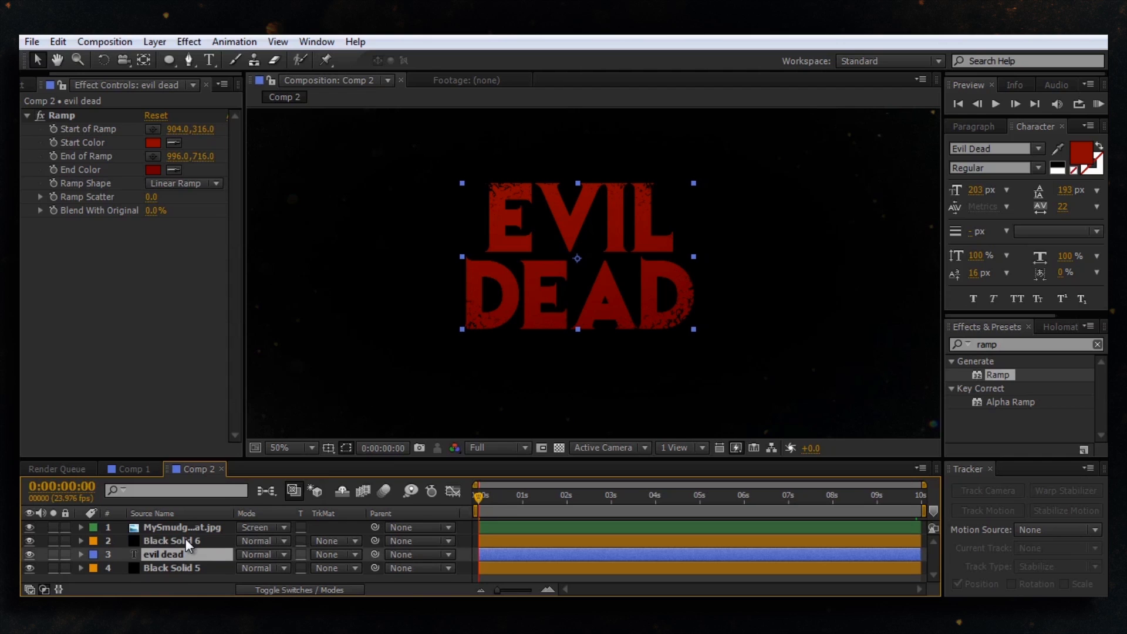
shift+click(186, 539)
key(s)
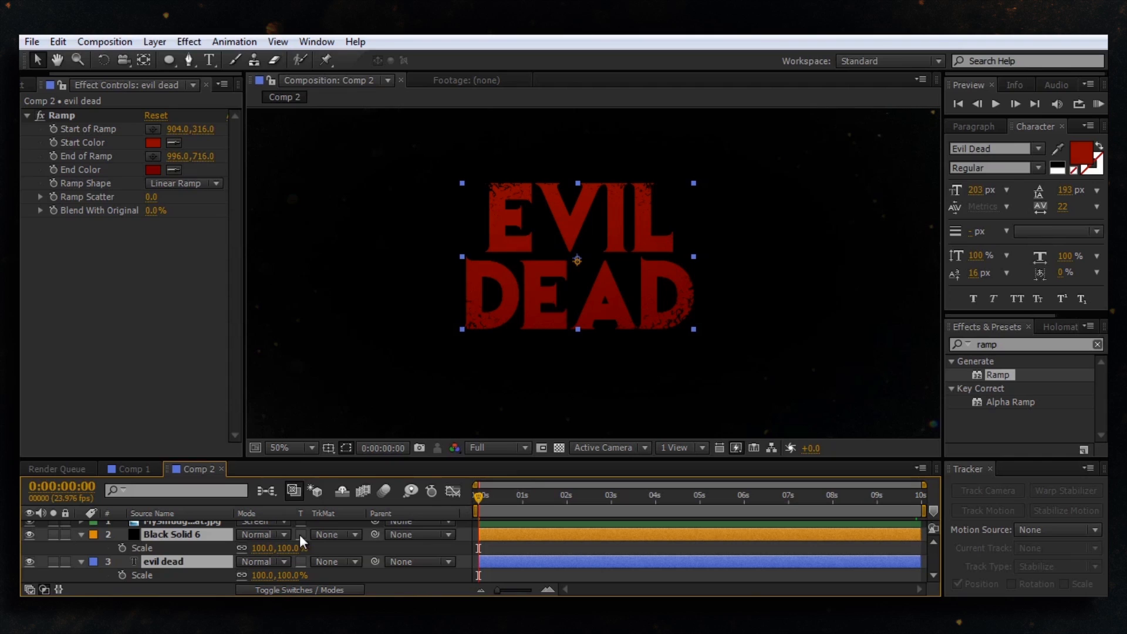
click(122, 548)
Step: Set the scale of Black Solid 6 and evil dead to 115% at 0:00:09:23
drag(528, 499, 920, 498)
drag(288, 548, 299, 549)
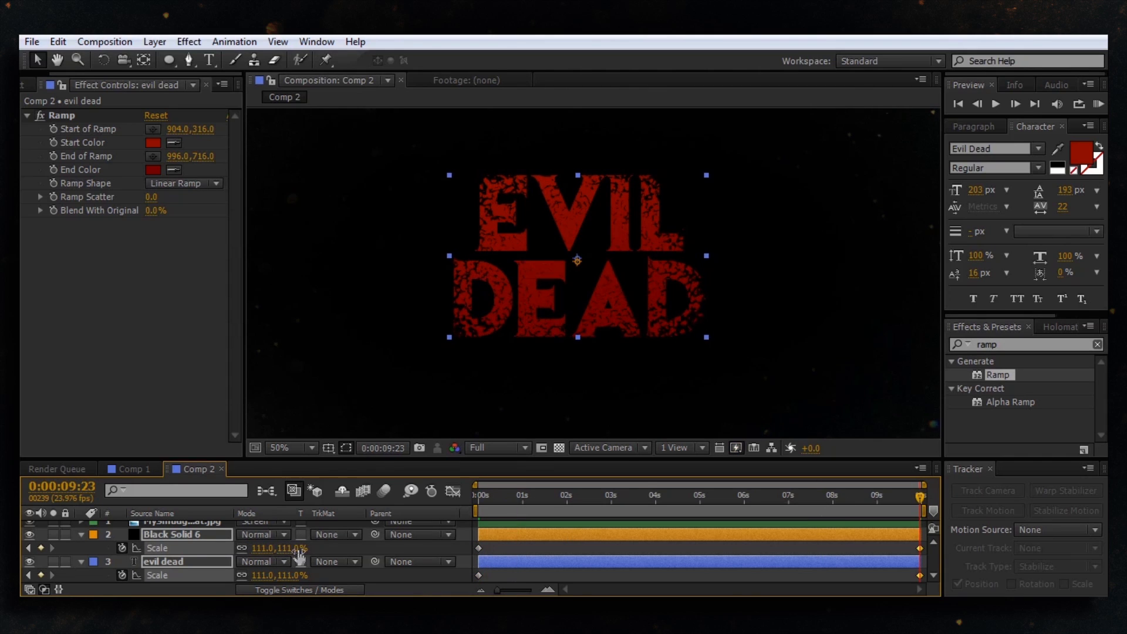
click(290, 548)
text(115)
key(Return)
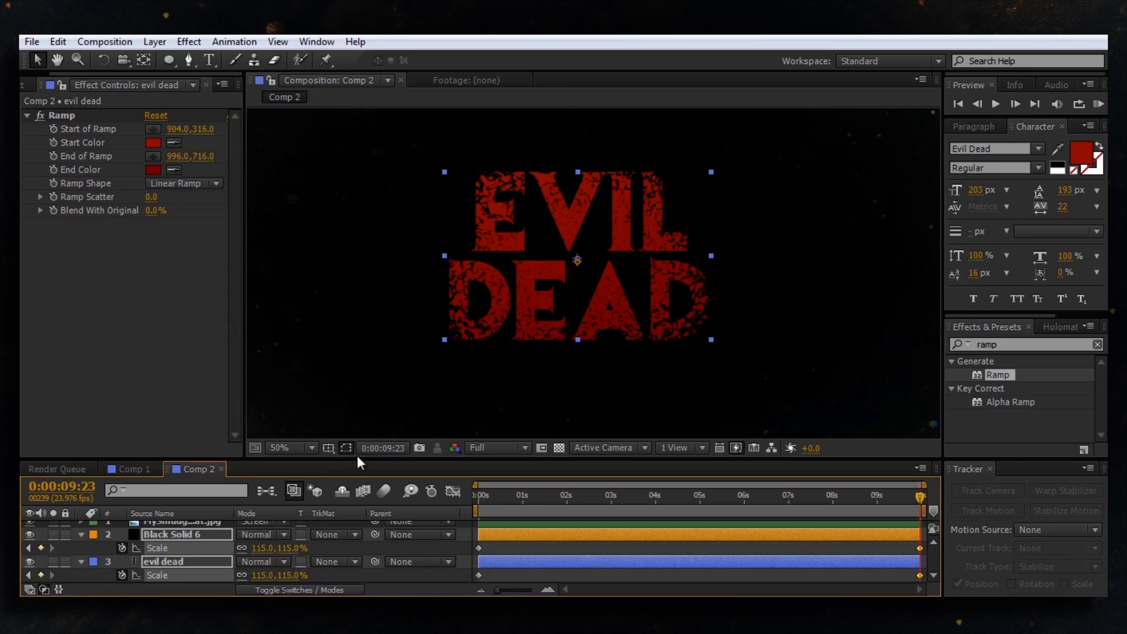
Step: Inspect the title's eroded edges up close with the Black Solid 6 layer selected, and scrub Comp 2 to 0:00:01:02
click(586, 372)
key(period)
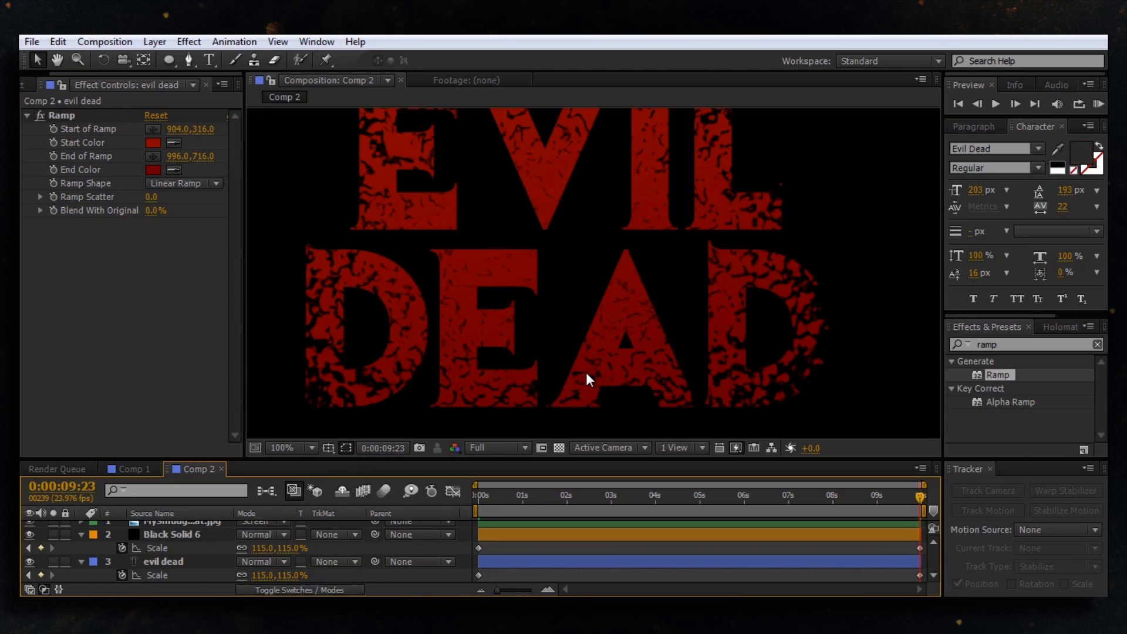
key(comma)
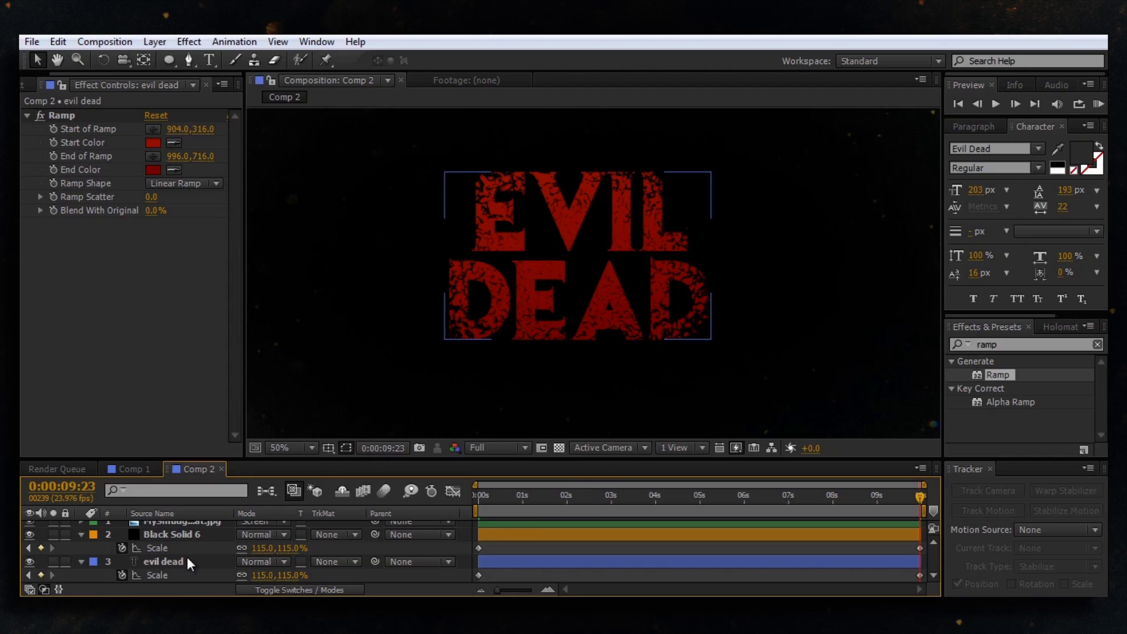
click(187, 535)
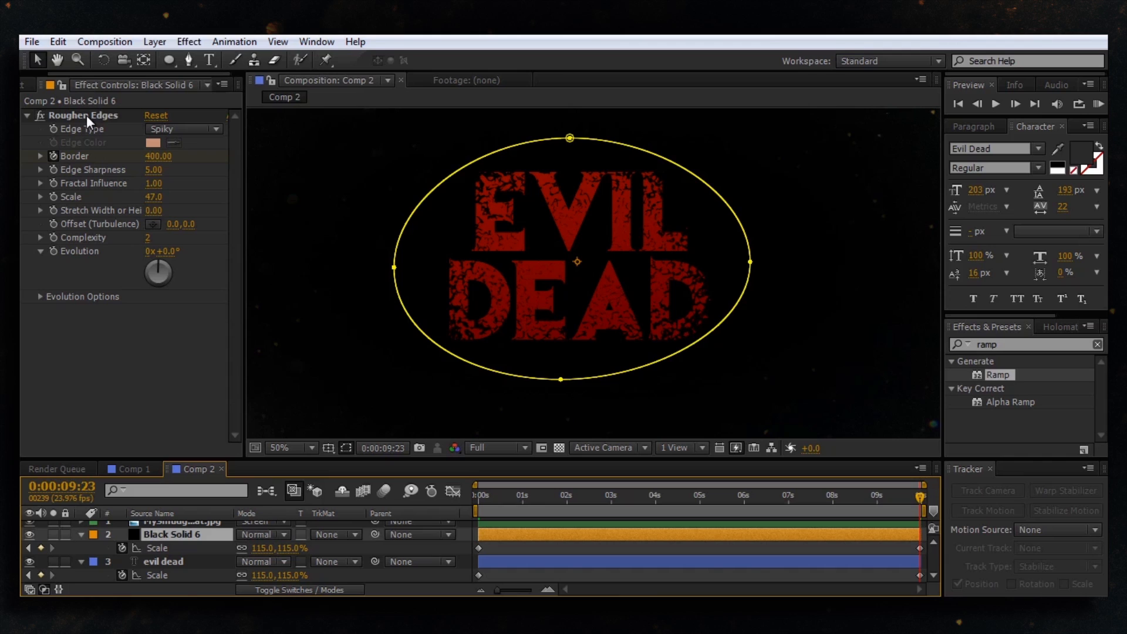
key(period)
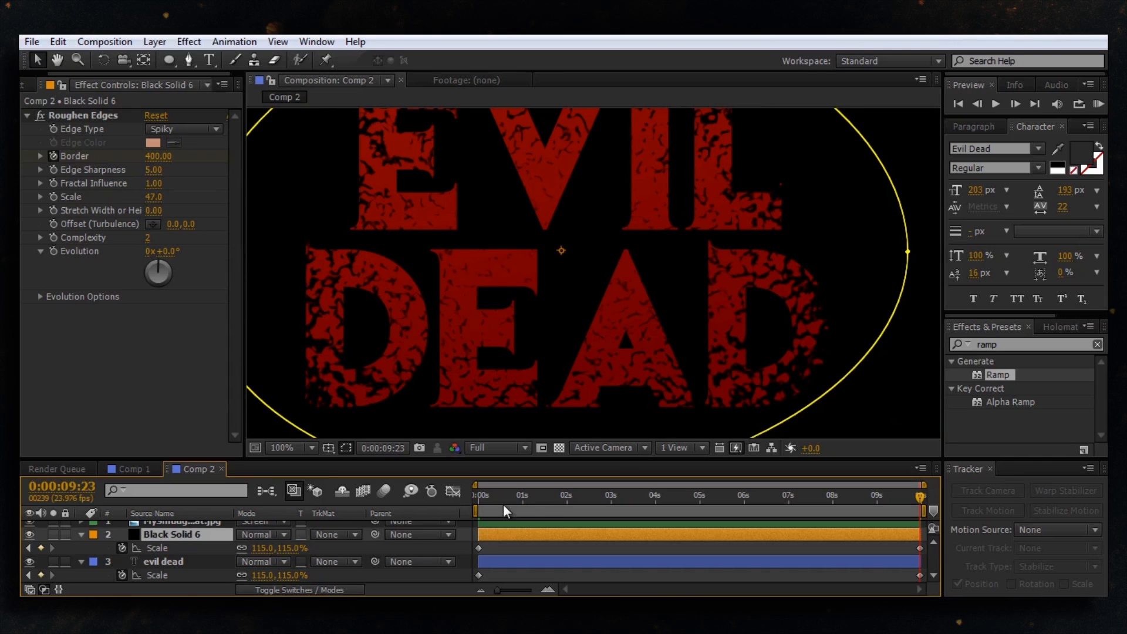
mouse_move(512, 492)
mouse_down()
mouse_move(488, 491)
mouse_move(864, 501)
mouse_move(527, 498)
mouse_up()
key(comma)
key(comma)
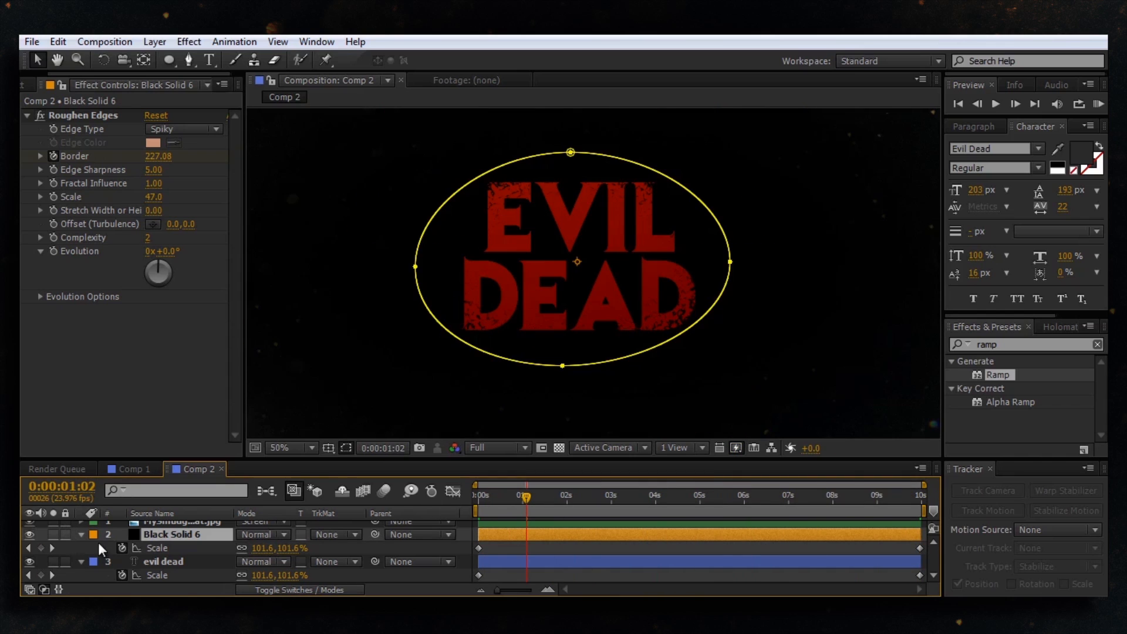
Step: Collapse the properties of the Black Solid 6 and evil dead layers and deselect all layers
click(81, 534)
click(81, 548)
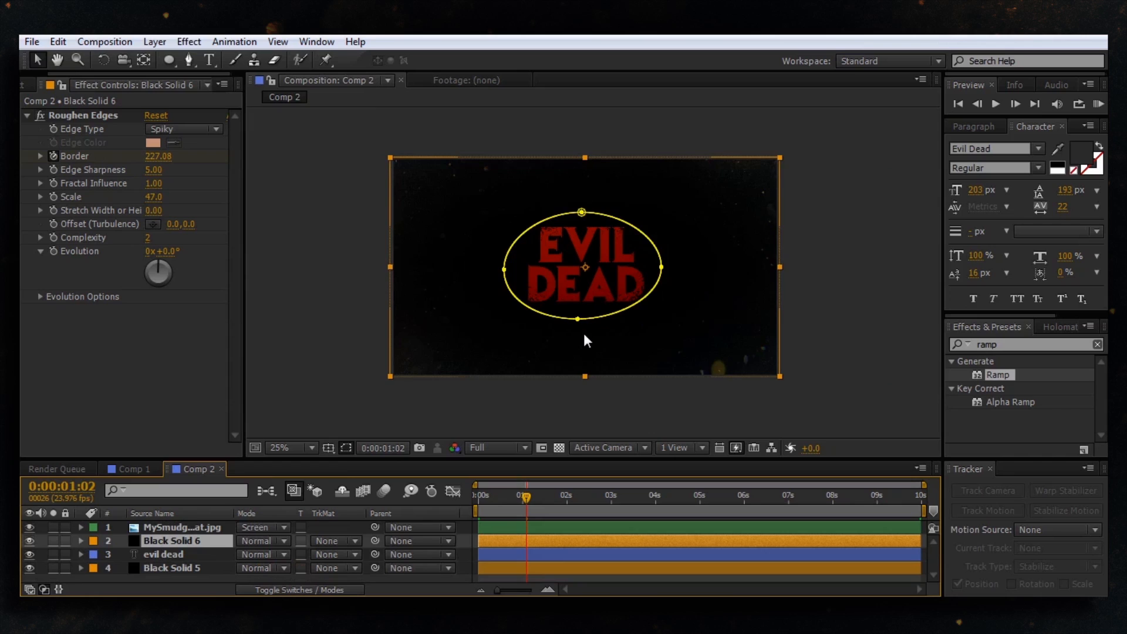
key(comma)
key(F2)
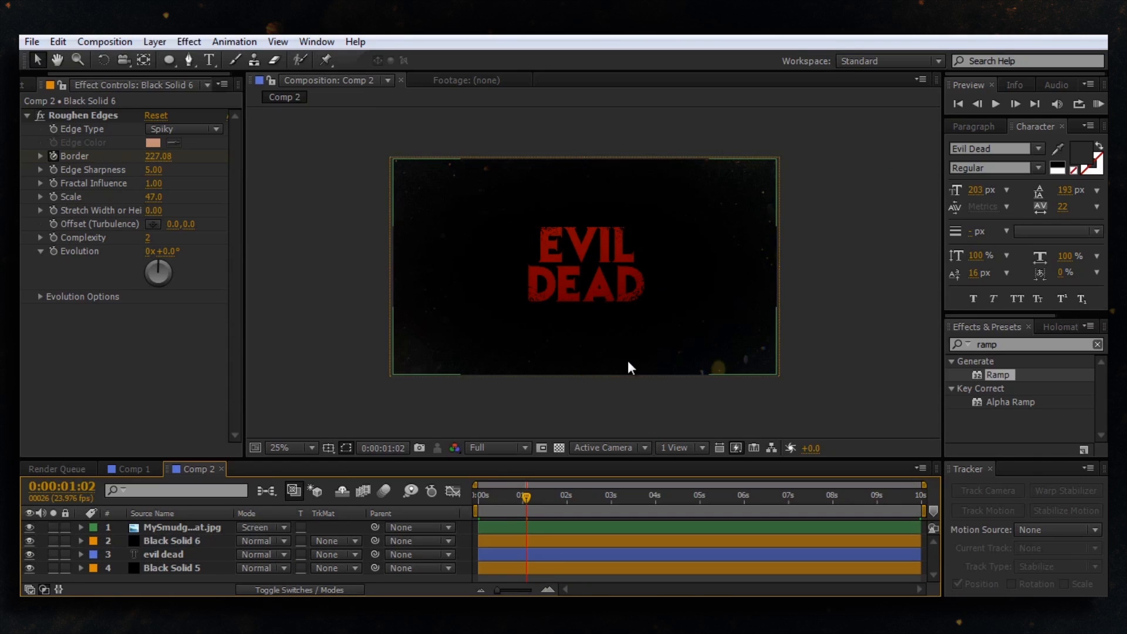
Step: Enlarge the composition viewer by shrinking the effect controls and timeline areas, and open the viewer's magnification choices
key(period)
key(comma)
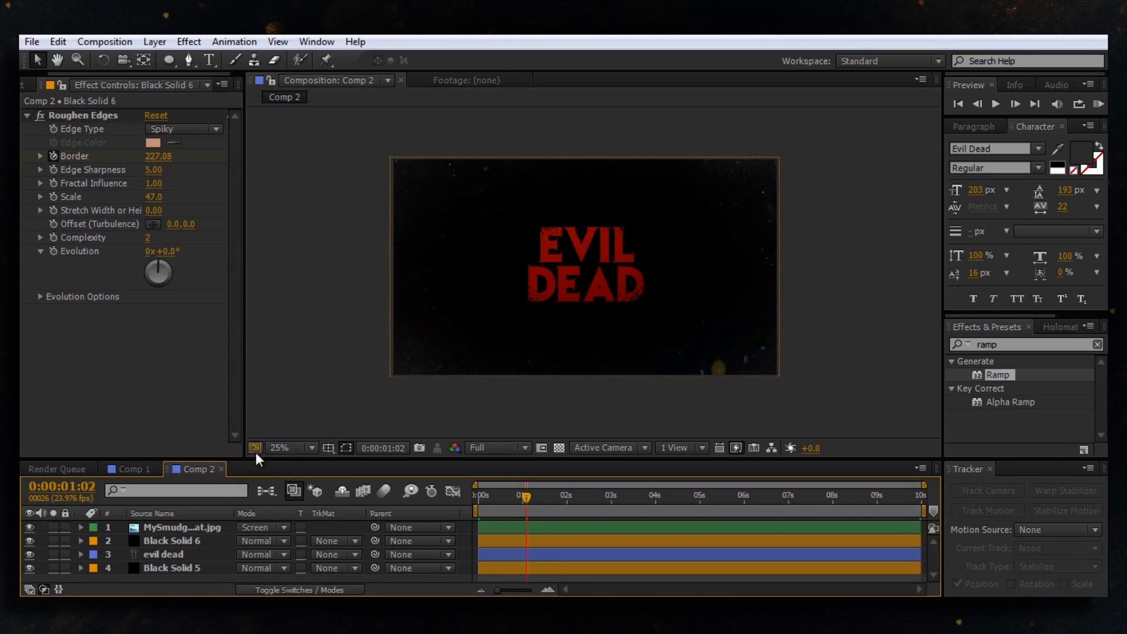
drag(246, 460, 188, 520)
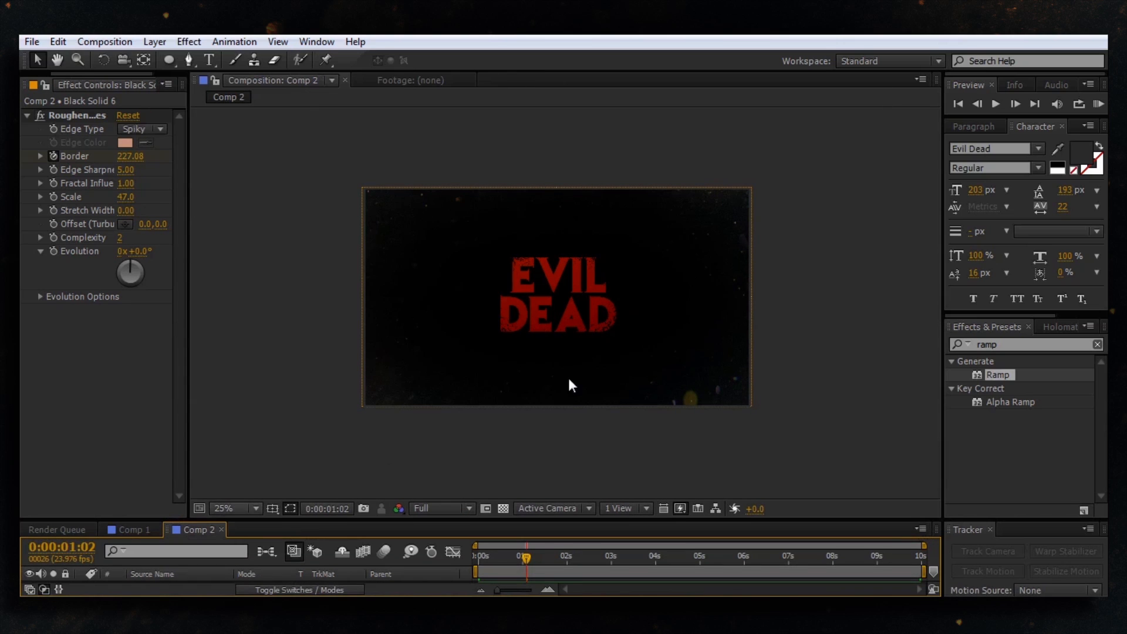
click(240, 509)
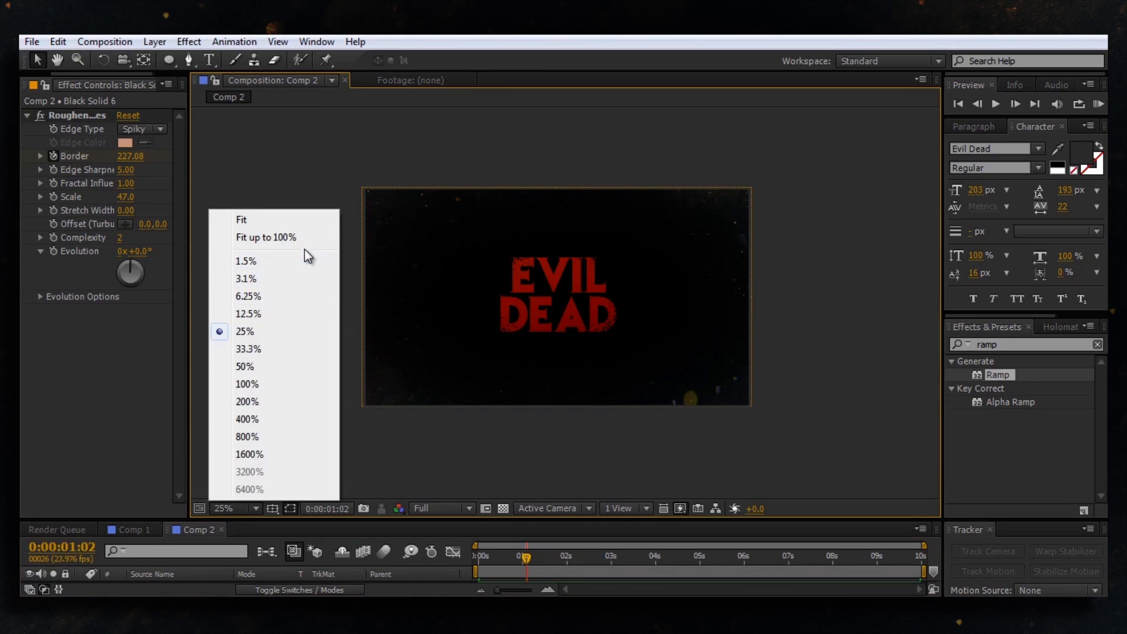